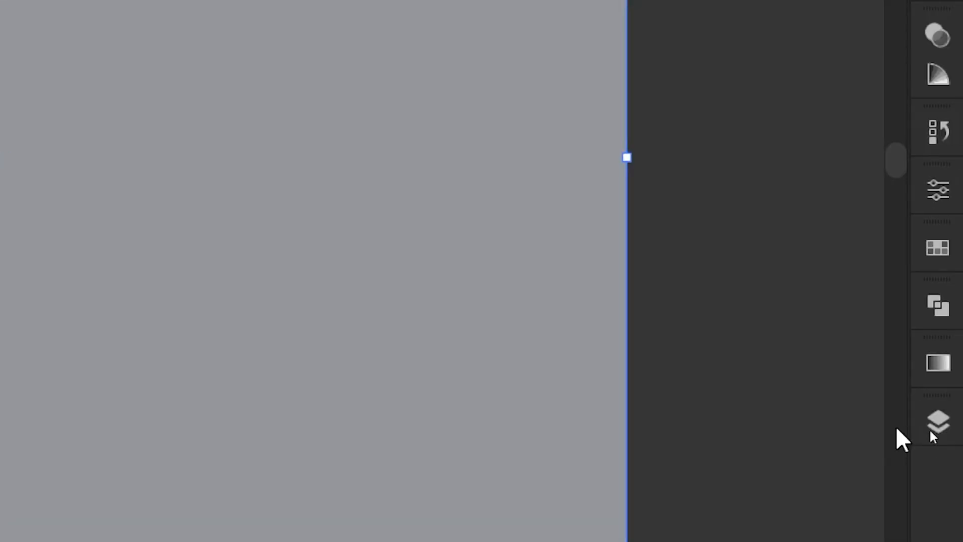
# Lock the gray background rectangle in Layer 1.
pyautogui.click(948, 431)
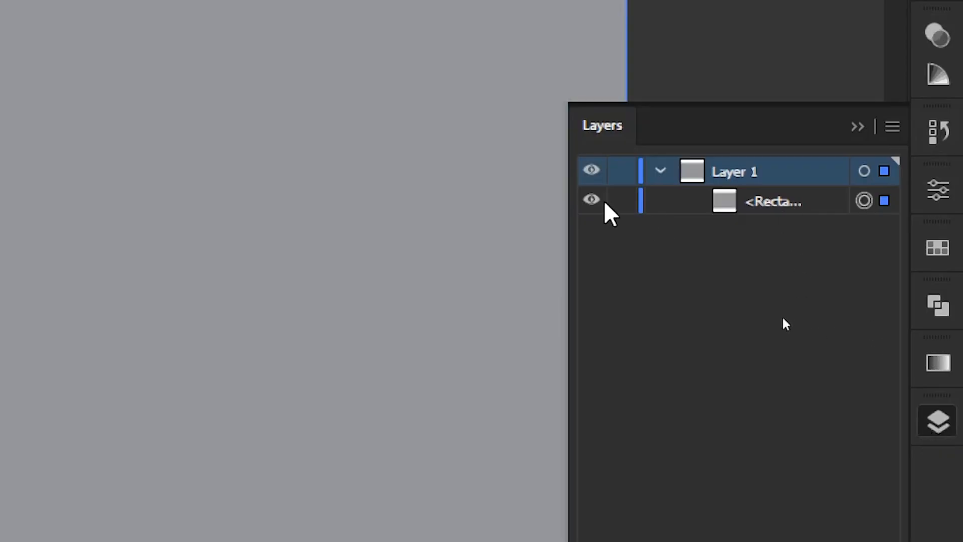
pyautogui.click(622, 201)
pyautogui.click(857, 127)
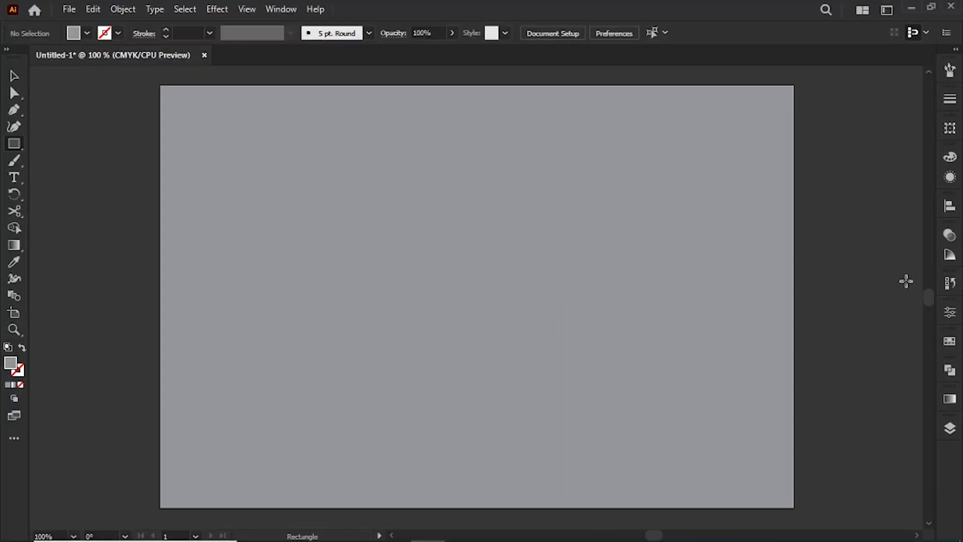
# Draw a black rectangle in the middle of the artboard, center it horizontally, and enlarge it slightly as the house body.
pyautogui.click(84, 35)
pyautogui.click(525, 6)
pyautogui.moveTo(349, 272); pyautogui.dragTo(609, 413)
pyautogui.click(13, 78)
pyautogui.moveTo(499, 340); pyautogui.dragTo(493, 316)
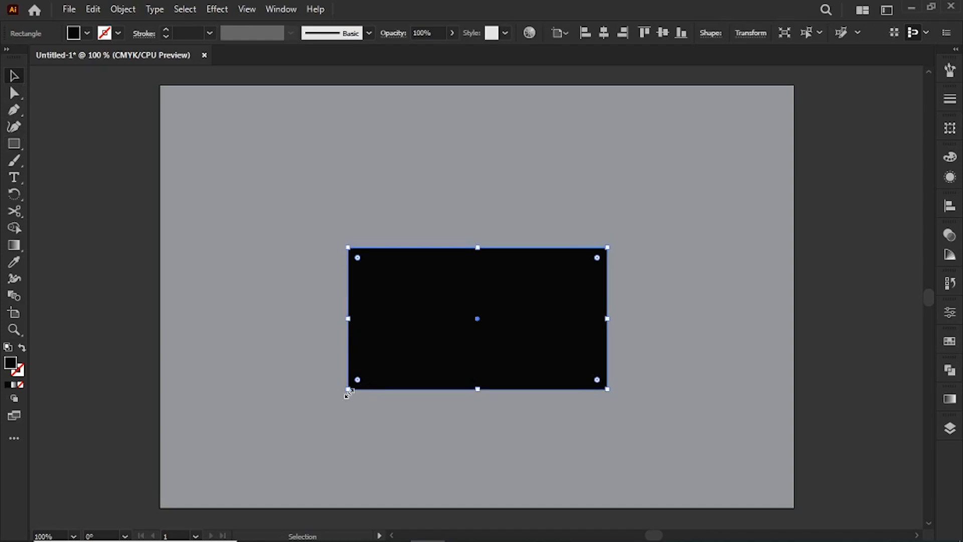
pyautogui.moveTo(348, 391)
pyautogui.mouseDown()
pyautogui.moveTo(329, 399)
pyautogui.moveTo(338, 394)
pyautogui.mouseUp()
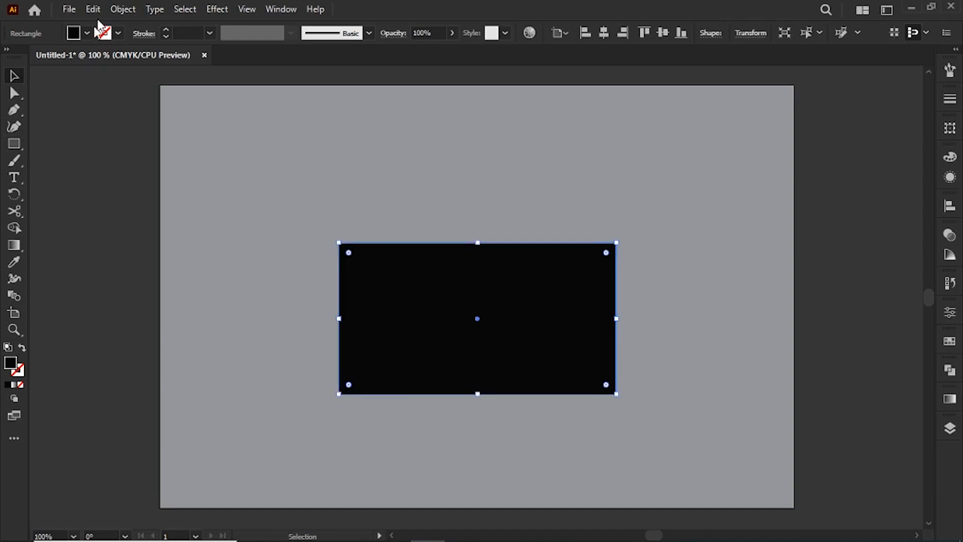
pyautogui.click(93, 158)
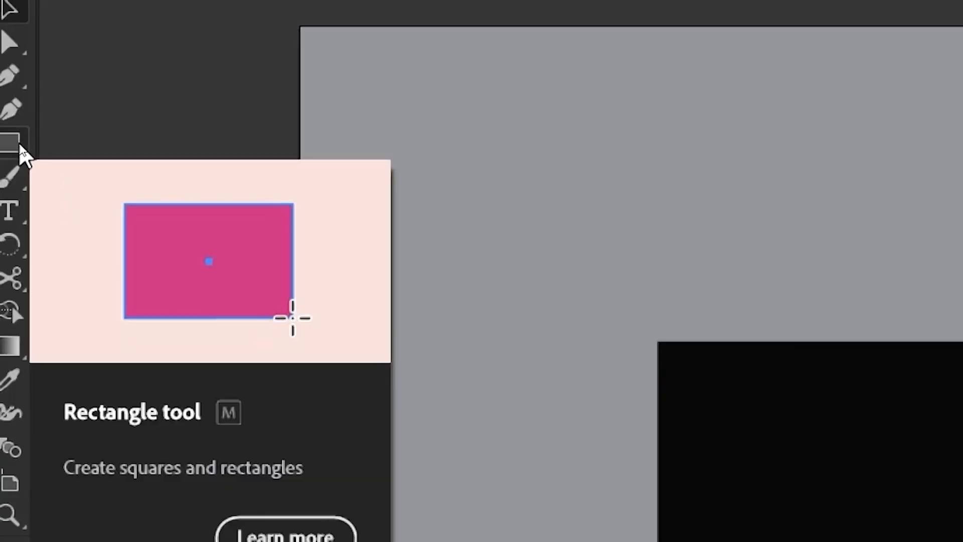
# Create a 3-point star with radii of 0.3472 in and 0.6944 in beside the black rectangle.
pyautogui.moveTo(10, 142); pyautogui.dragTo(148, 246)
pyautogui.click(543, 294)
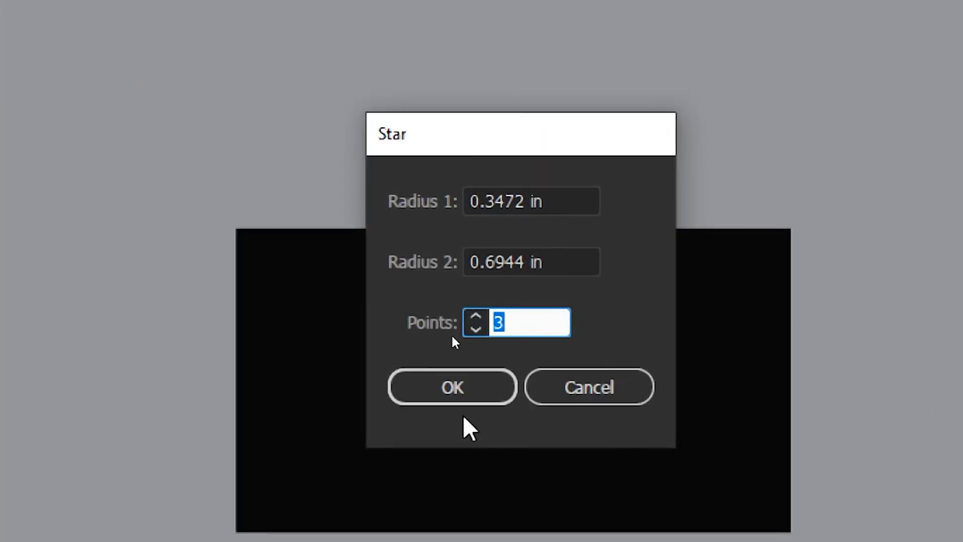
pyautogui.click(464, 393)
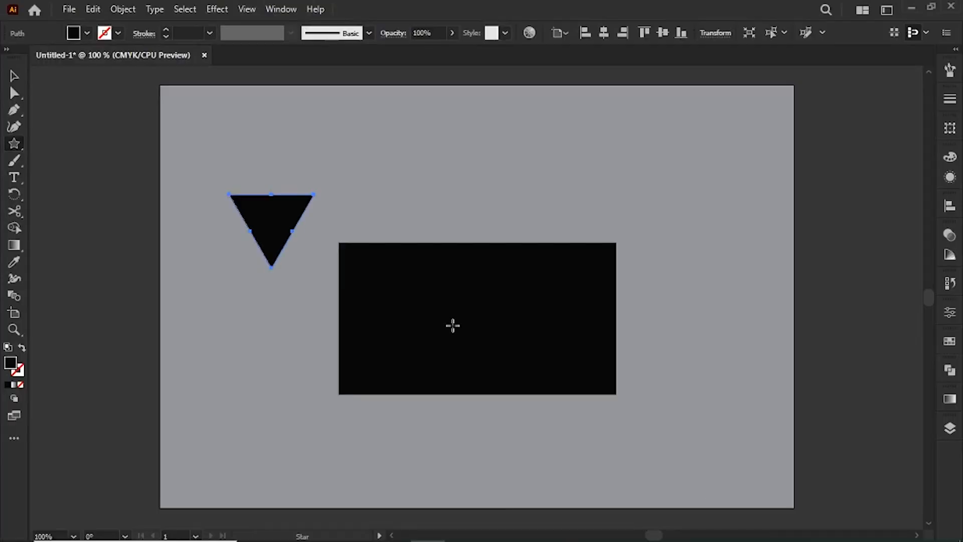
# Rotate the triangle to point upward and center it on the black rectangle's top edge.
pyautogui.click(14, 77)
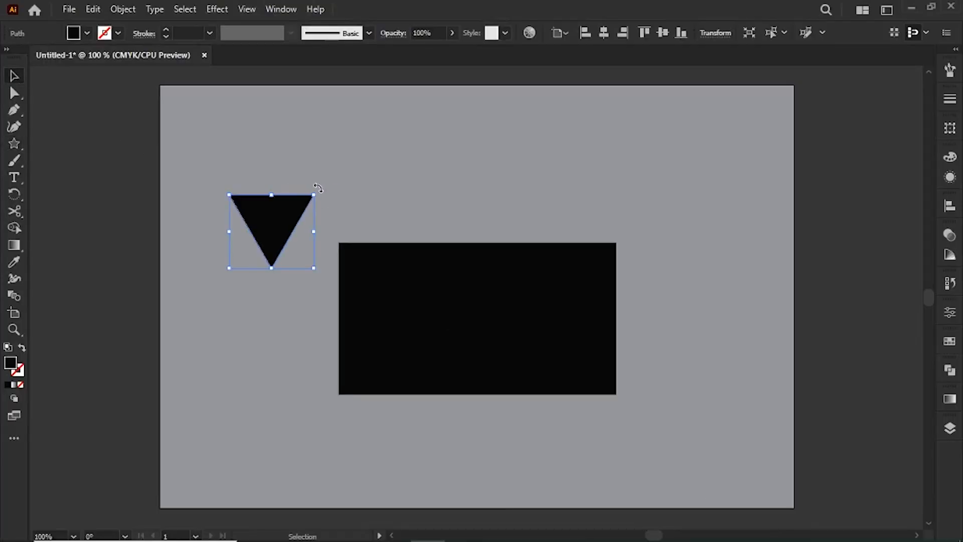
pyautogui.moveTo(312, 195); pyautogui.dragTo(248, 267)
pyautogui.hotkey('ctrl', '+')
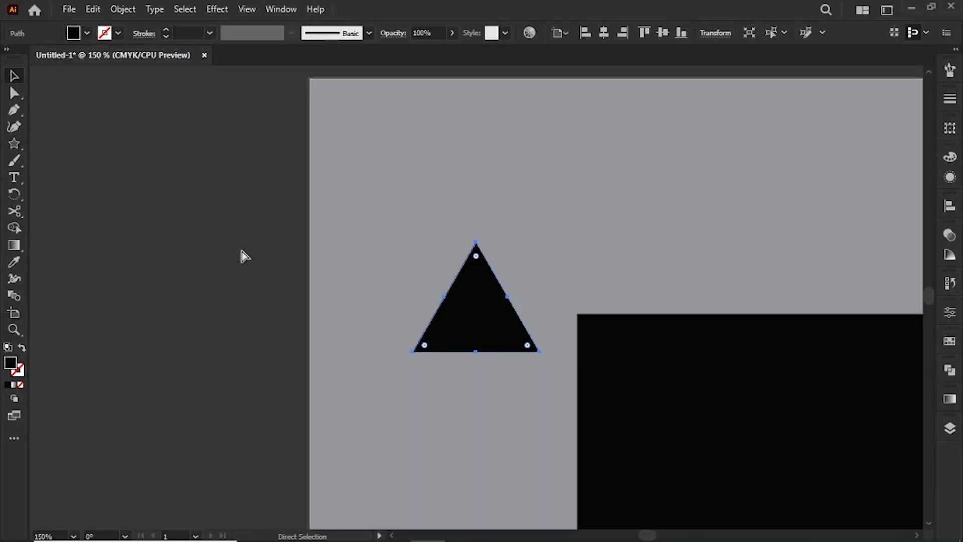
pyautogui.moveTo(519, 213); pyautogui.dragTo(224, 168)
pyautogui.moveTo(221, 231); pyautogui.dragTo(503, 239)
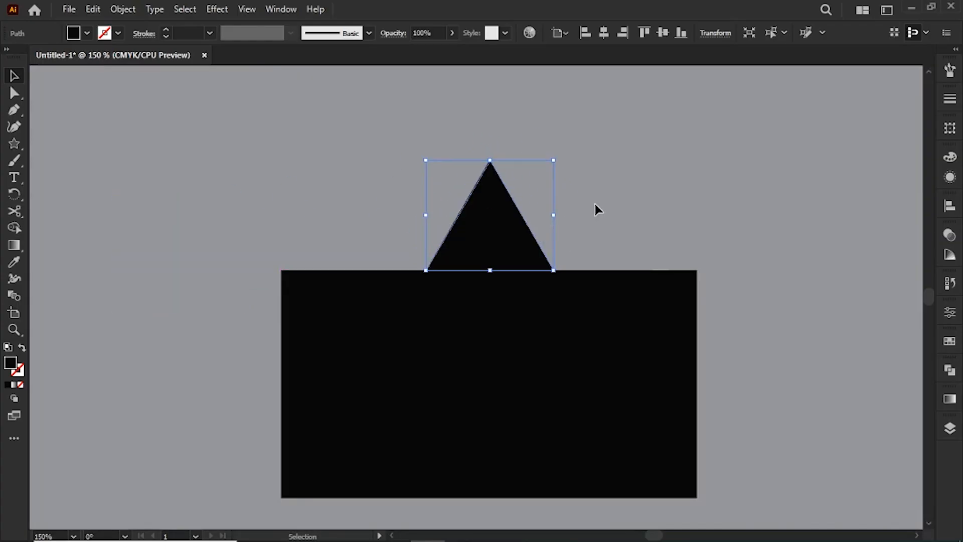
# Stretch the triangle on both sides to match the full width of the black rectangle.
pyautogui.hotkey('ctrl', '0')
pyautogui.moveTo(433, 202); pyautogui.dragTo(329, 204)
pyautogui.moveTo(524, 200); pyautogui.dragTo(626, 195)
pyautogui.click(669, 227)
# Unite the triangle and the rectangle into a single house shape with Pathfinder.
pyautogui.moveTo(356, 142); pyautogui.dragTo(566, 371)
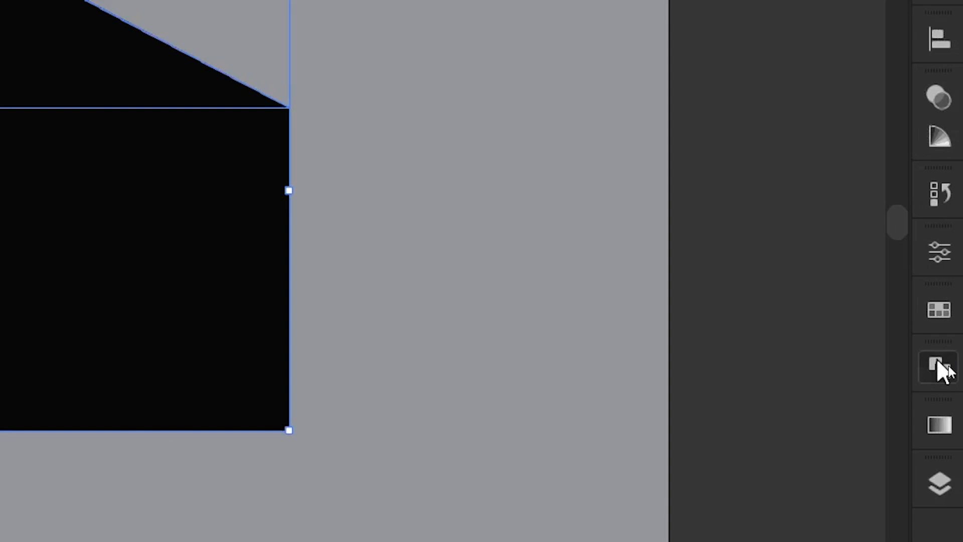
pyautogui.click(950, 370)
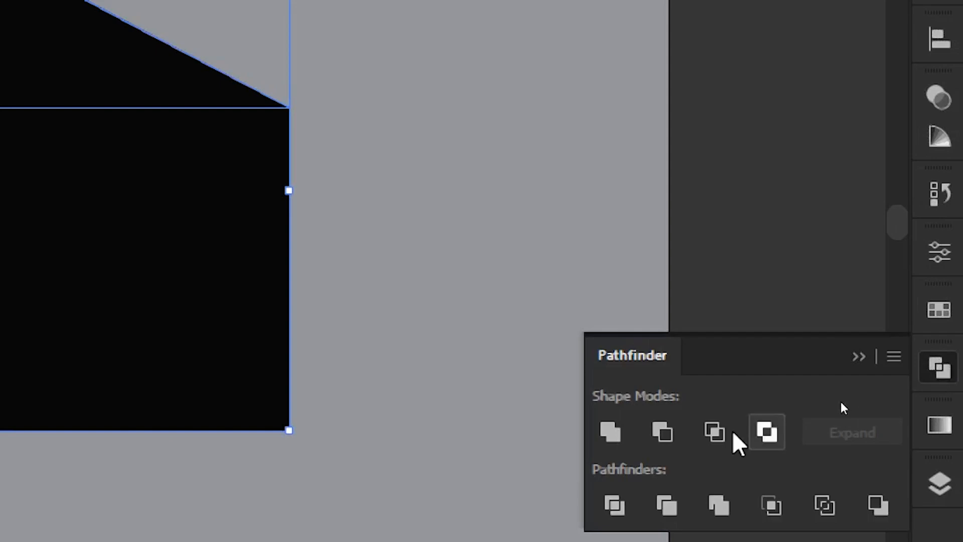
pyautogui.click(610, 432)
pyautogui.click(858, 357)
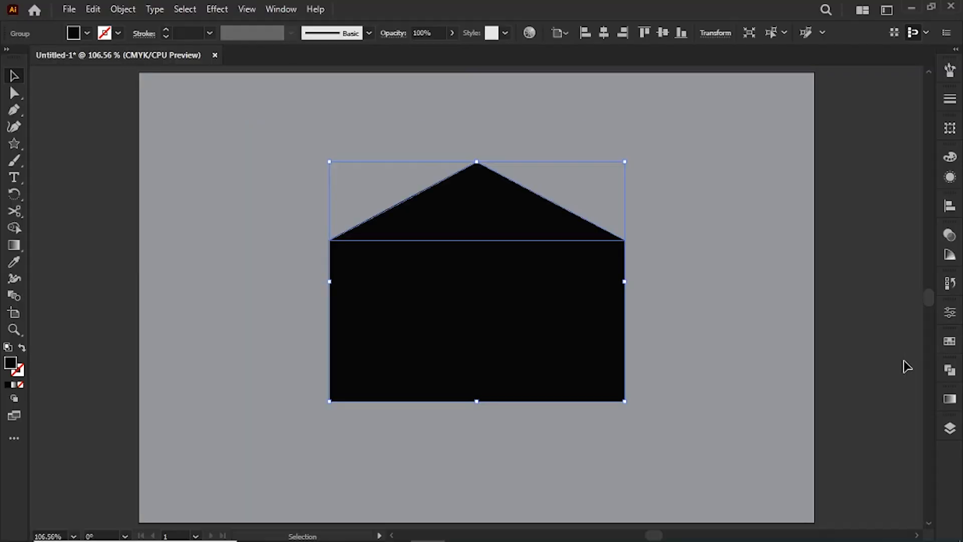
pyautogui.click(724, 337)
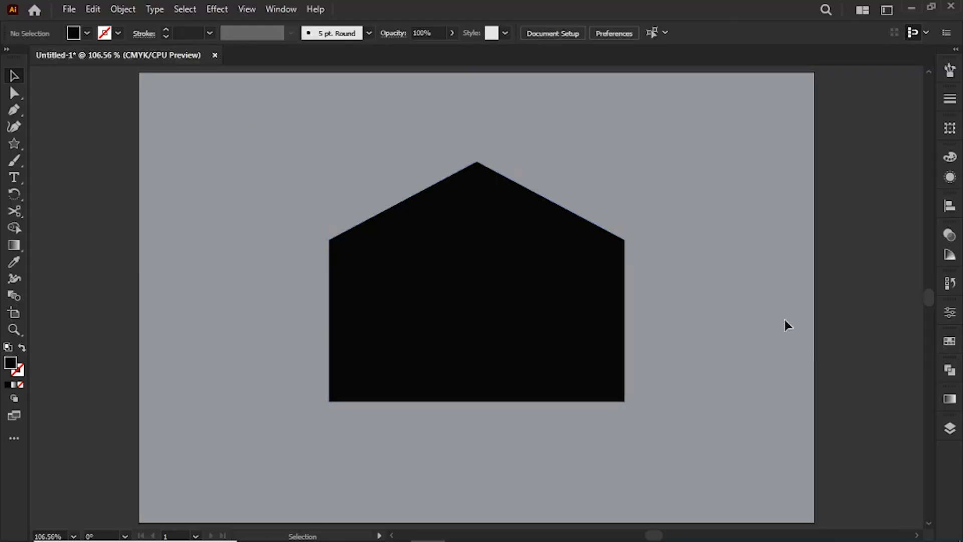
# Add another 3-point star with radii of 0.3472 in and 0.6944 in above the house for the roof.
pyautogui.click(15, 145)
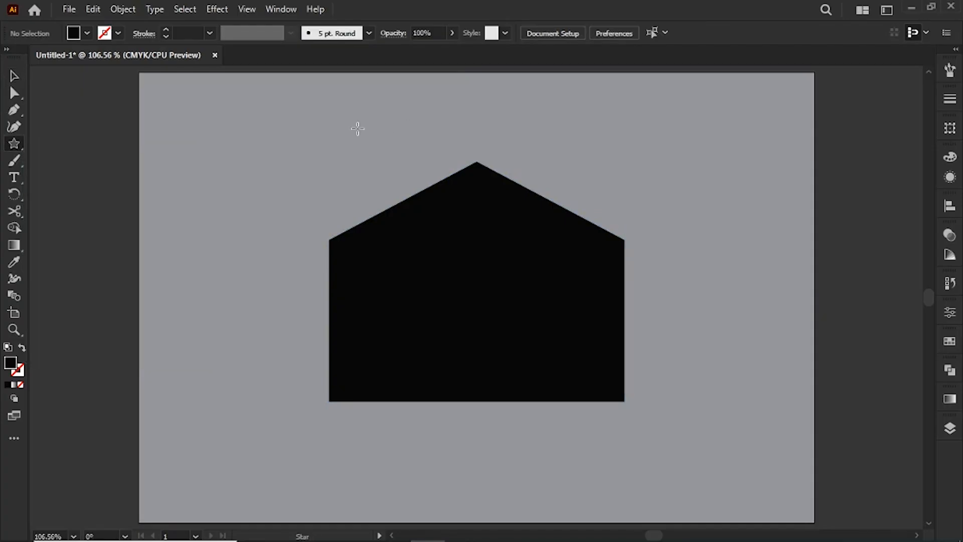
pyautogui.click(357, 129)
pyautogui.click(447, 321)
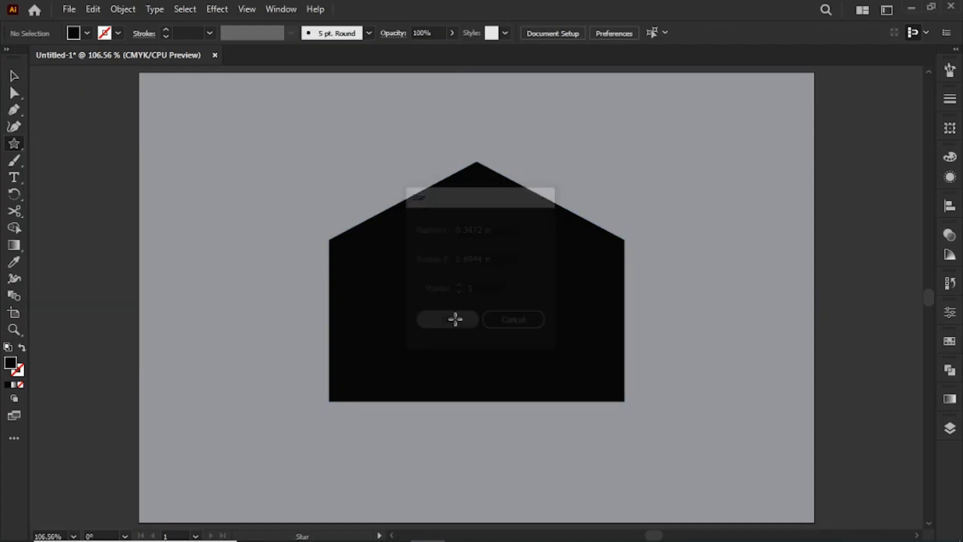
# Turn the new triangle point up, center it above the house's peak, and widen it to the house's width.
pyautogui.click(12, 76)
pyautogui.moveTo(412, 103); pyautogui.dragTo(243, 197)
pyautogui.moveTo(370, 167); pyautogui.dragTo(513, 10)
pyautogui.hotkey('ctrl', '+')
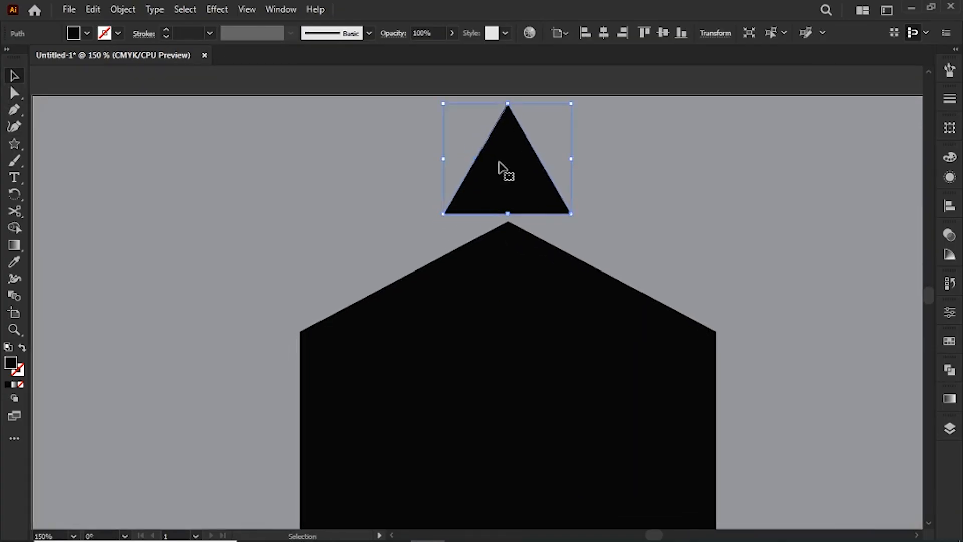
pyautogui.moveTo(444, 162); pyautogui.dragTo(300, 179)
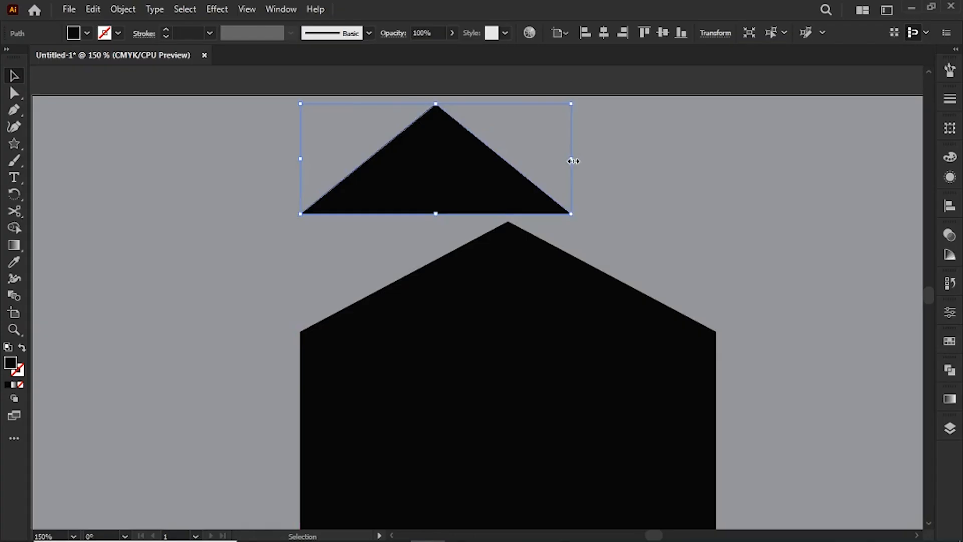
pyautogui.moveTo(572, 160); pyautogui.dragTo(715, 153)
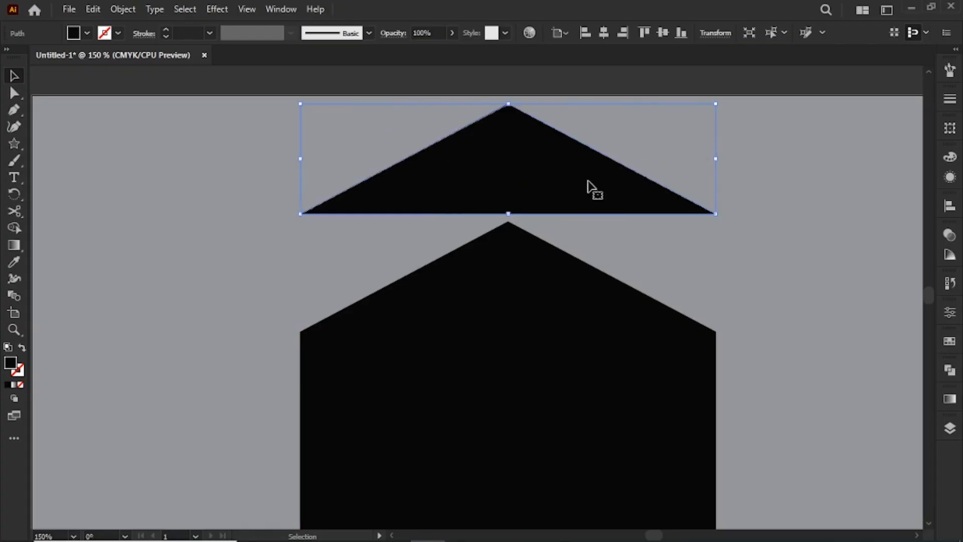
# Duplicate the wide triangle slightly lower and subtract the copy with Minus Front to leave a thin roof outline.
pyautogui.moveTo(526, 174); pyautogui.dragTo(560, 171)
pyautogui.click(715, 178)
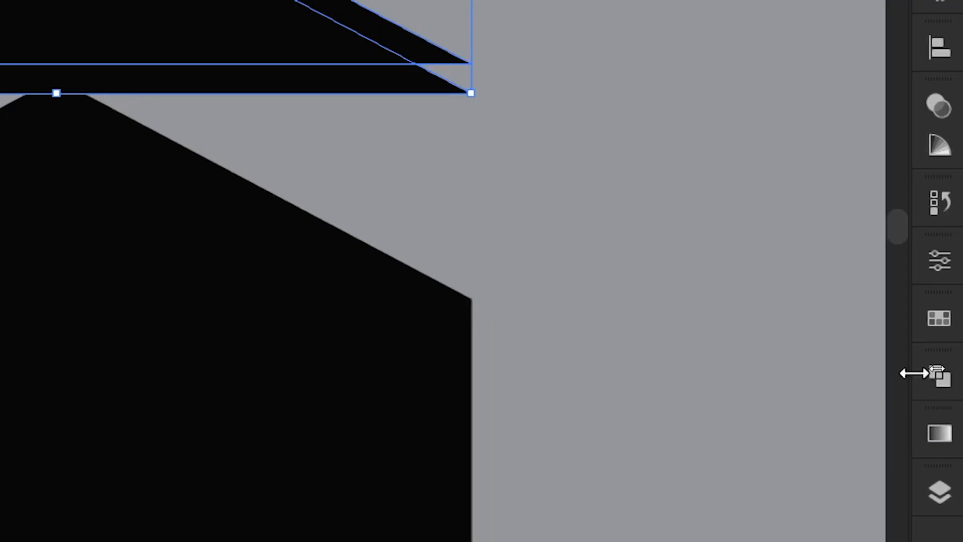
pyautogui.click(949, 370)
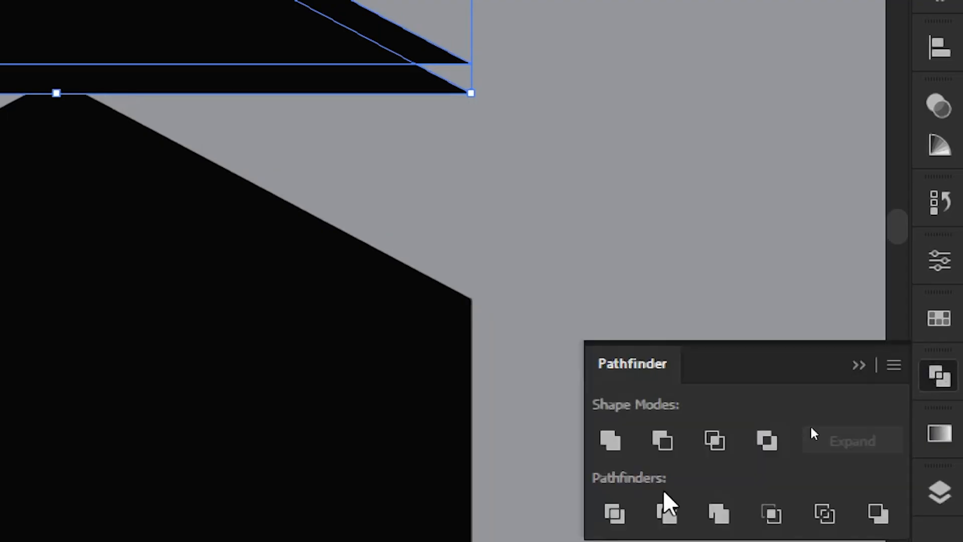
pyautogui.click(663, 441)
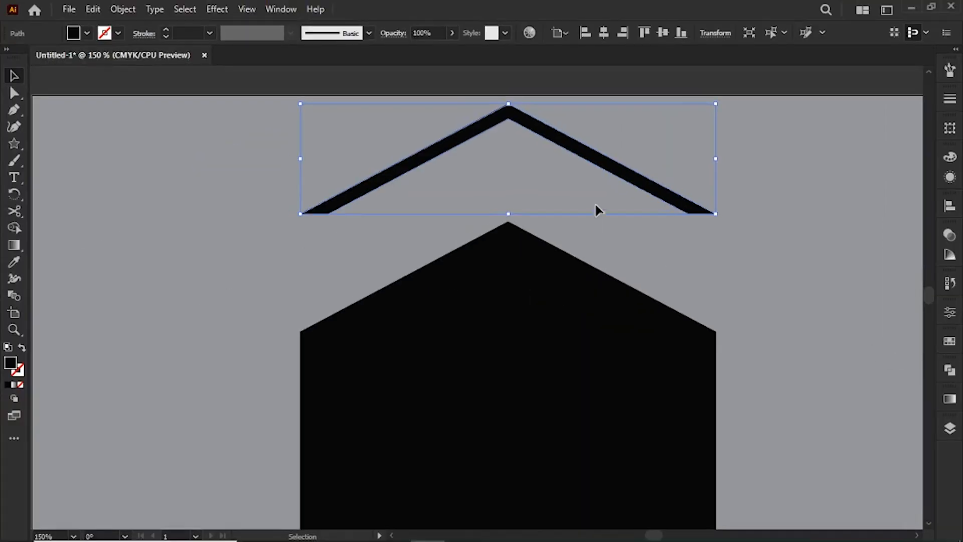
pyautogui.click(455, 95)
# Lower the roof outline toward the house, increase its height, and widen both sides so it overhangs the walls.
pyautogui.moveTo(462, 81); pyautogui.dragTo(452, 147)
pyautogui.moveTo(538, 185); pyautogui.dragTo(547, 199)
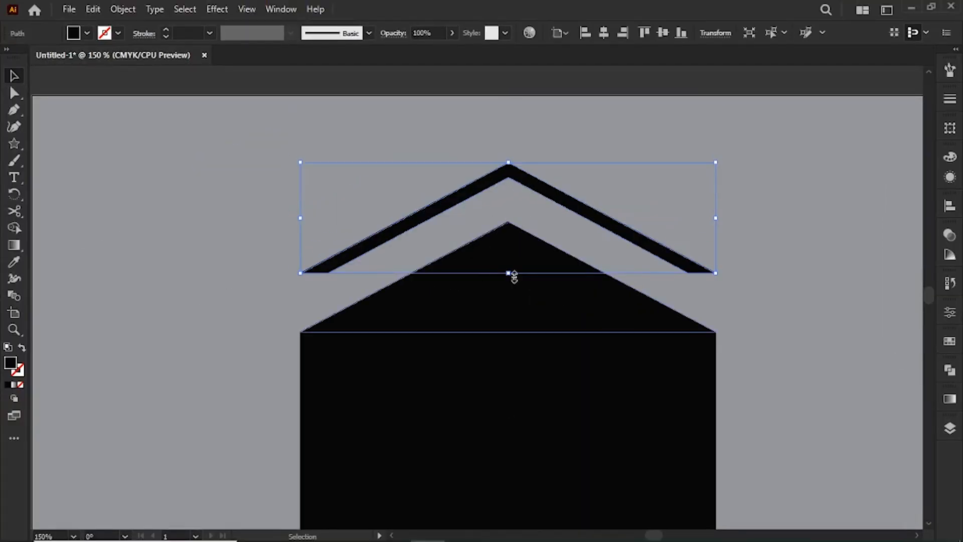
pyautogui.moveTo(509, 272); pyautogui.dragTo(508, 308)
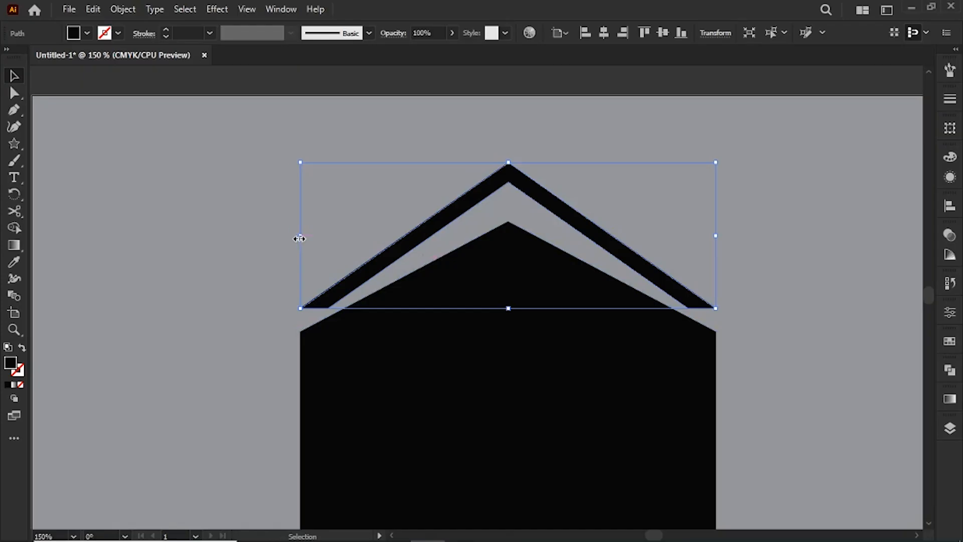
pyautogui.moveTo(299, 238); pyautogui.dragTo(249, 236)
pyautogui.moveTo(715, 237); pyautogui.dragTo(757, 235)
# Place the roof outline with a narrow gap above the house, and shift both shapes slightly down the artboard.
pyautogui.moveTo(583, 215)
pyautogui.mouseDown()
pyautogui.moveTo(592, 225)
pyautogui.moveTo(577, 233)
pyautogui.mouseUp()
pyautogui.click(636, 130)
pyautogui.hotkey('ctrl', '1')
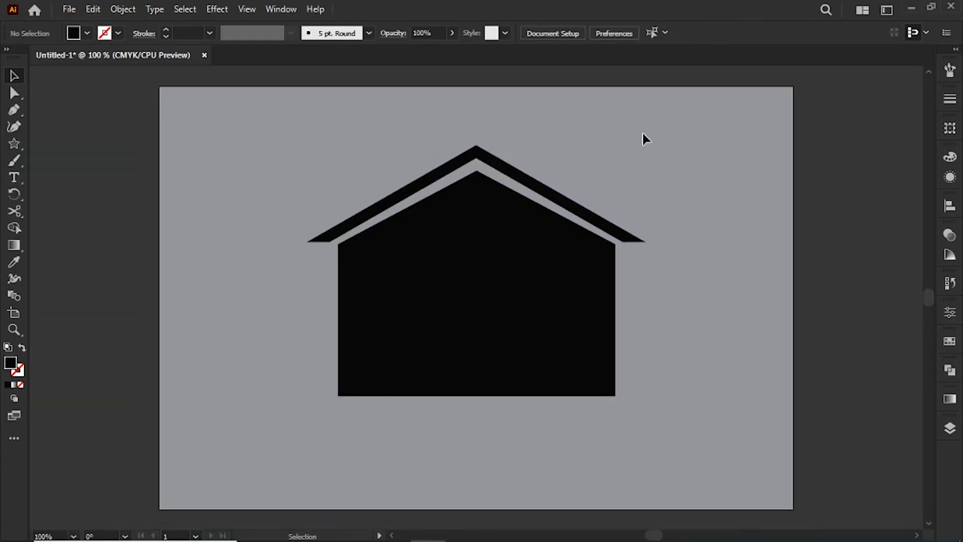
pyautogui.moveTo(359, 164); pyautogui.dragTo(541, 318)
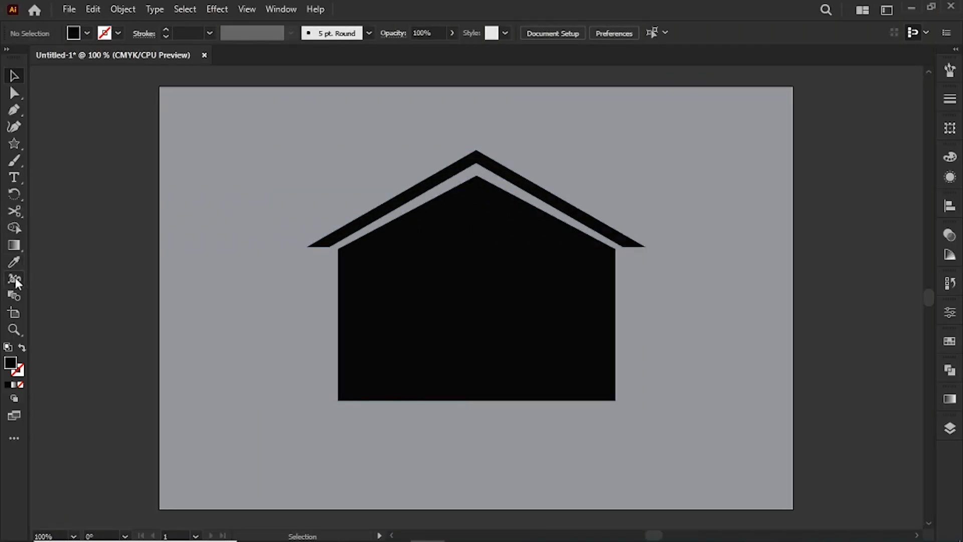
# Draw a tall, narrow light gray rectangle near the middle of the house as the first door panel.
pyautogui.moveTo(15, 144); pyautogui.dragTo(81, 140)
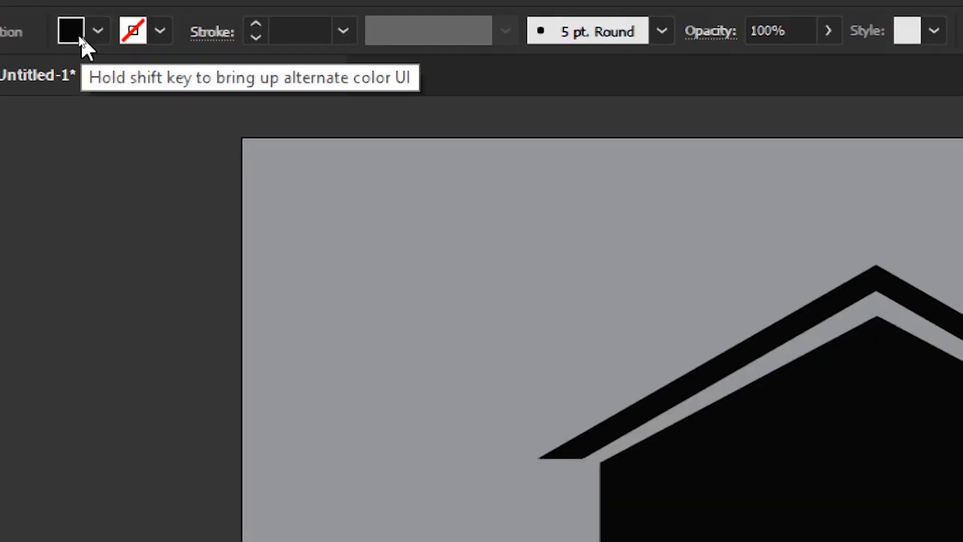
pyautogui.click(87, 34)
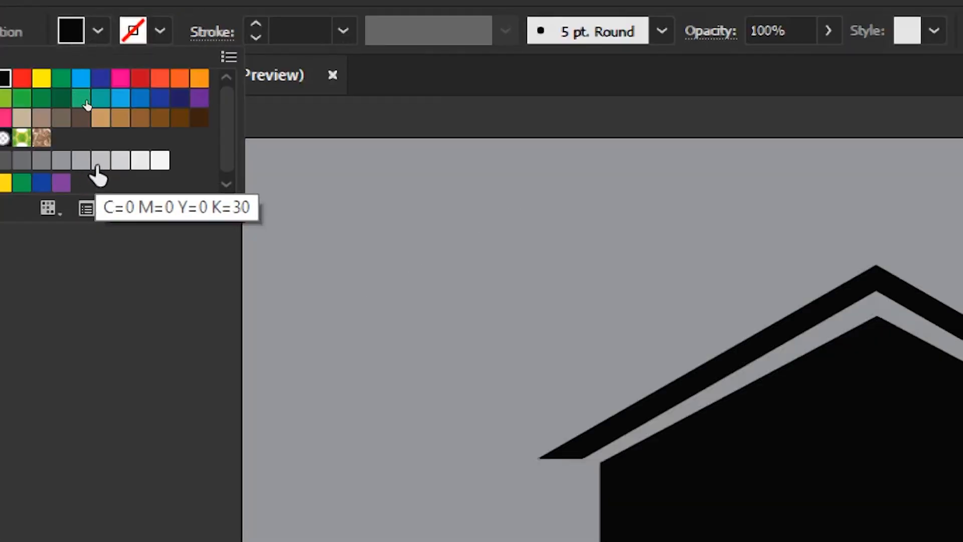
pyautogui.click(81, 163)
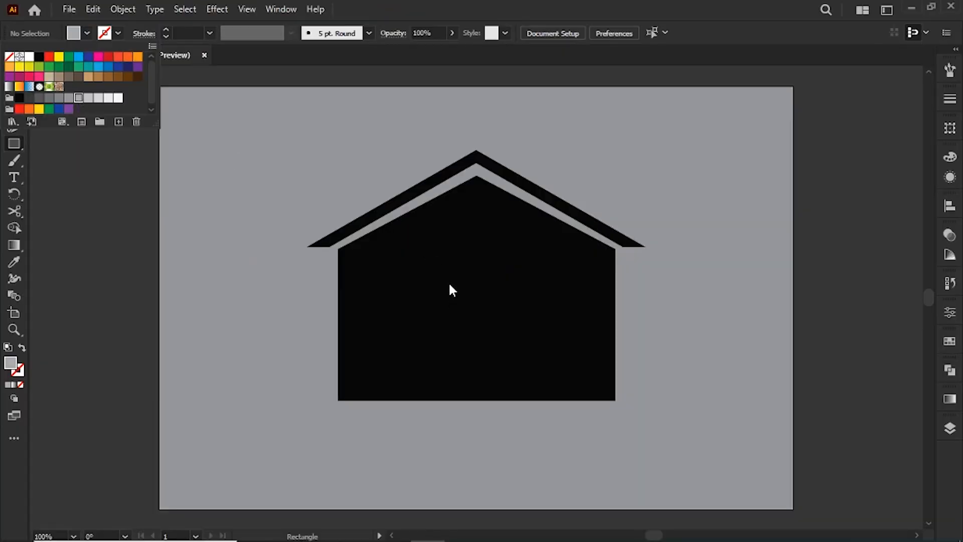
pyautogui.click(450, 286)
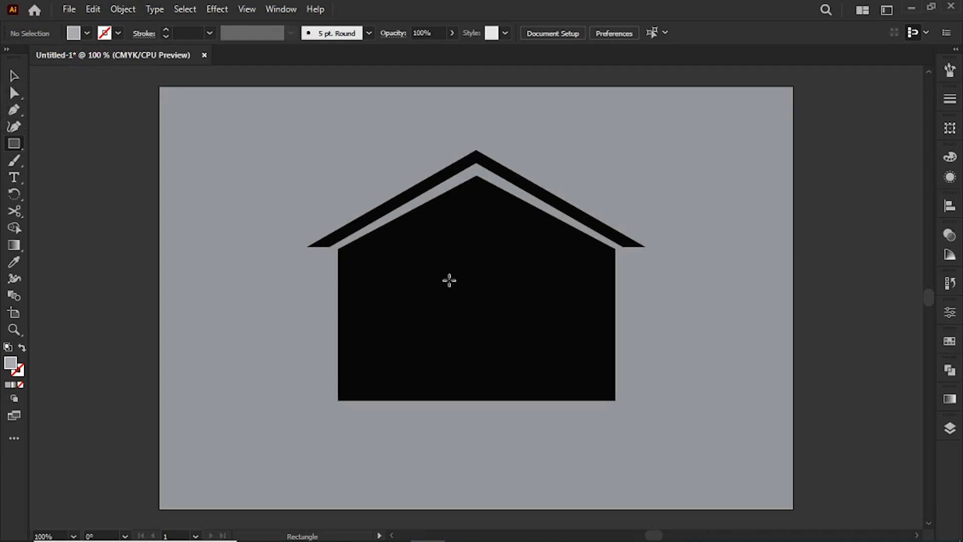
pyautogui.moveTo(436, 261); pyautogui.dragTo(471, 384)
pyautogui.press('v')
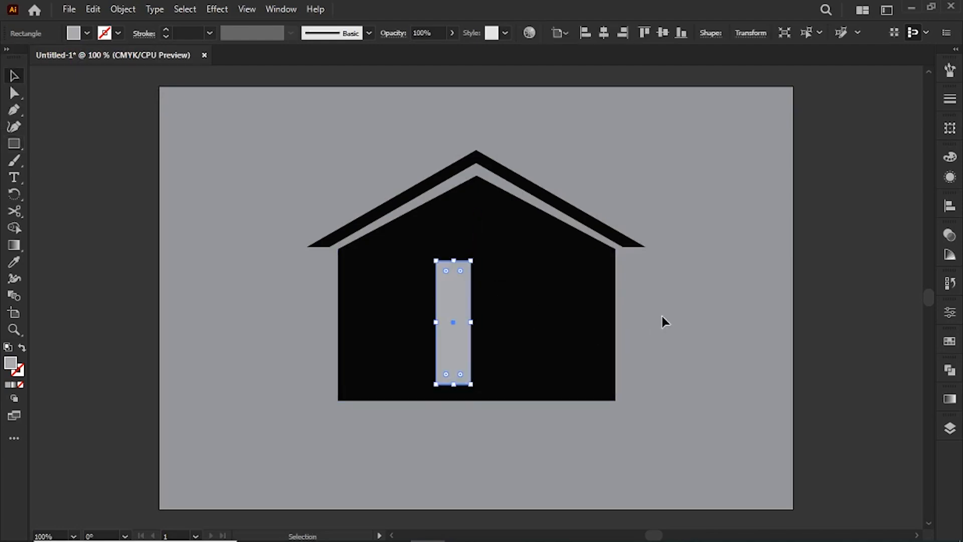
pyautogui.click(662, 318)
# Duplicate the door panel beside the original with a narrow gap, and center the pair on the house.
pyautogui.moveTo(460, 351); pyautogui.dragTo(491, 354)
pyautogui.click(705, 325)
pyautogui.click(453, 344)
pyautogui.keyDown('shift'); pyautogui.click(488, 355); pyautogui.keyUp('shift')
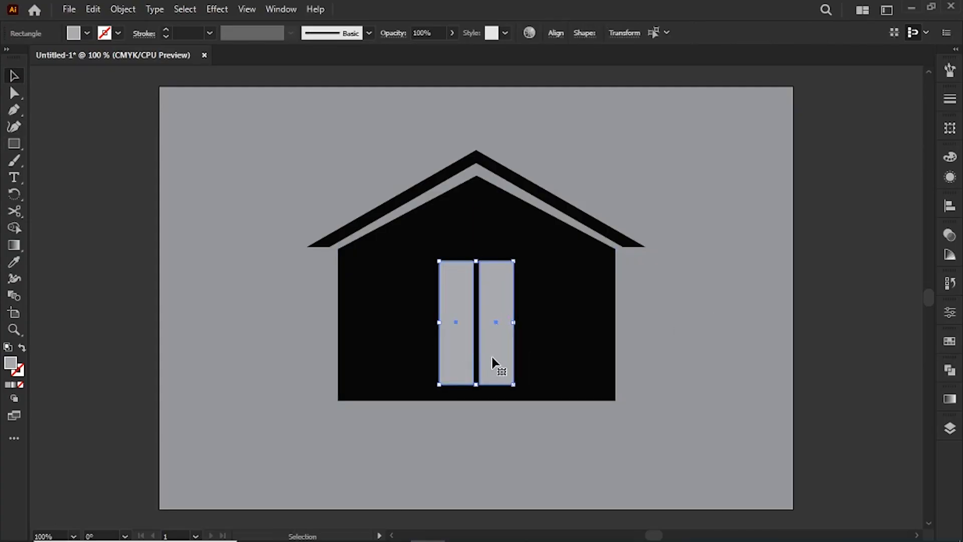
pyautogui.click(698, 340)
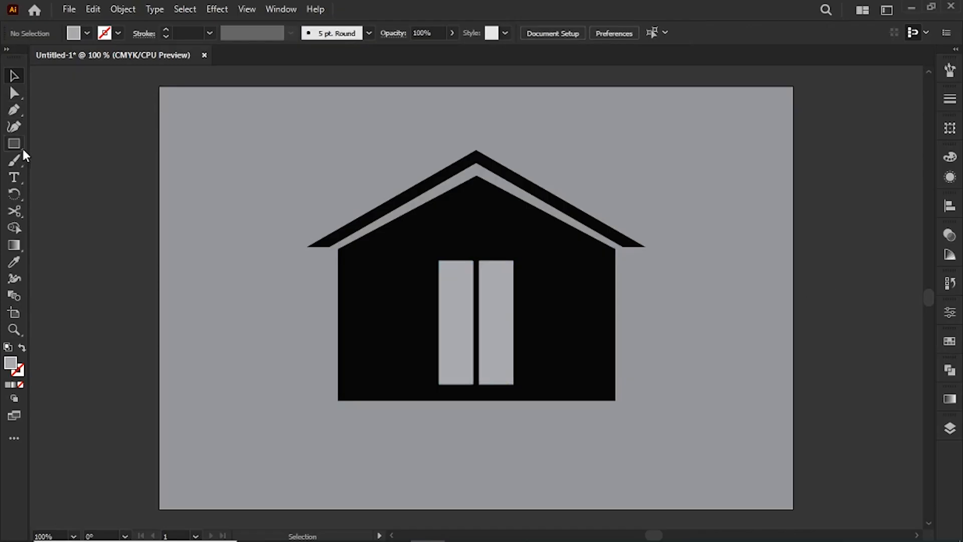
# Draw a small light gray square on the wall left of the door and duplicate it into a four-pane window.
pyautogui.moveTo(22, 147); pyautogui.dragTo(40, 142)
pyautogui.hotkey('ctrl', '=')
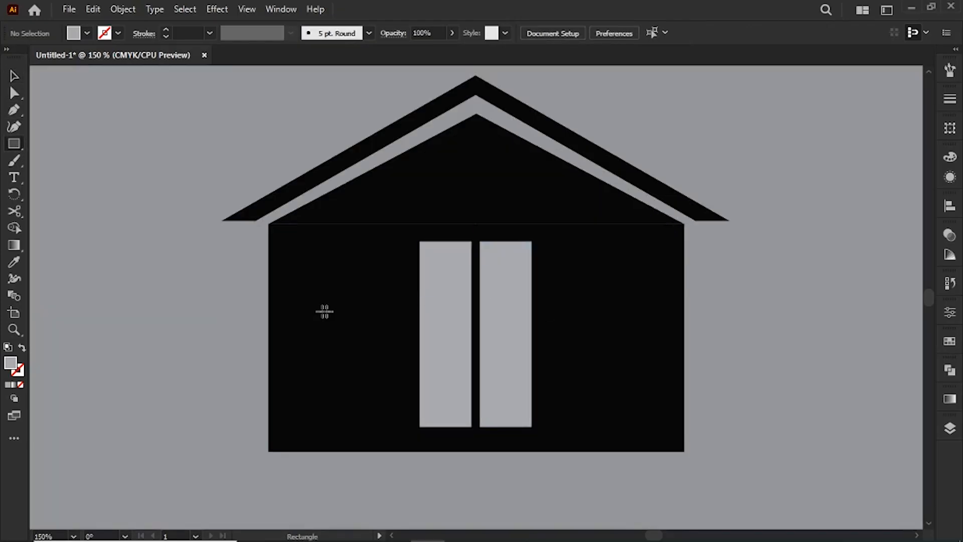
pyautogui.moveTo(306, 282)
pyautogui.mouseDown()
pyautogui.moveTo(341, 316)
pyautogui.moveTo(324, 312)
pyautogui.moveTo(366, 317)
pyautogui.moveTo(361, 310)
pyautogui.moveTo(353, 352)
pyautogui.mouseUp()
pyautogui.click(11, 82)
pyautogui.keyDown('shift'); pyautogui.click(325, 314); pyautogui.keyUp('shift')
pyautogui.click(328, 310)
pyautogui.keyDown('shift'); pyautogui.click(355, 311); pyautogui.keyUp('shift')
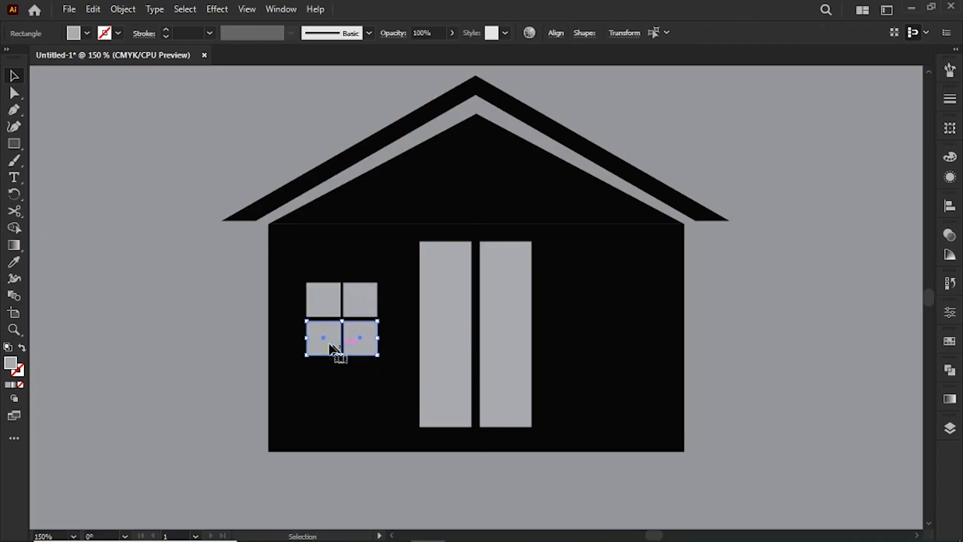
# Move the two lower panes of the window slightly up to even out the gap between the rows.
pyautogui.hotkey('ctrl', 'shift', 'a')
pyautogui.click(329, 306)
pyautogui.click(329, 344)
pyautogui.keyDown('shift'); pyautogui.click(355, 346); pyautogui.keyUp('shift')
pyautogui.click(158, 292)
# Duplicate the whole four-pane window onto the wall on the other side of the door.
pyautogui.click(327, 303)
pyautogui.keyDown('shift'); pyautogui.click(329, 340); pyautogui.keyUp('shift')
pyautogui.keyDown('shift'); pyautogui.click(361, 307); pyautogui.keyUp('shift')
pyautogui.keyDown('shift'); pyautogui.click(363, 345); pyautogui.keyUp('shift')
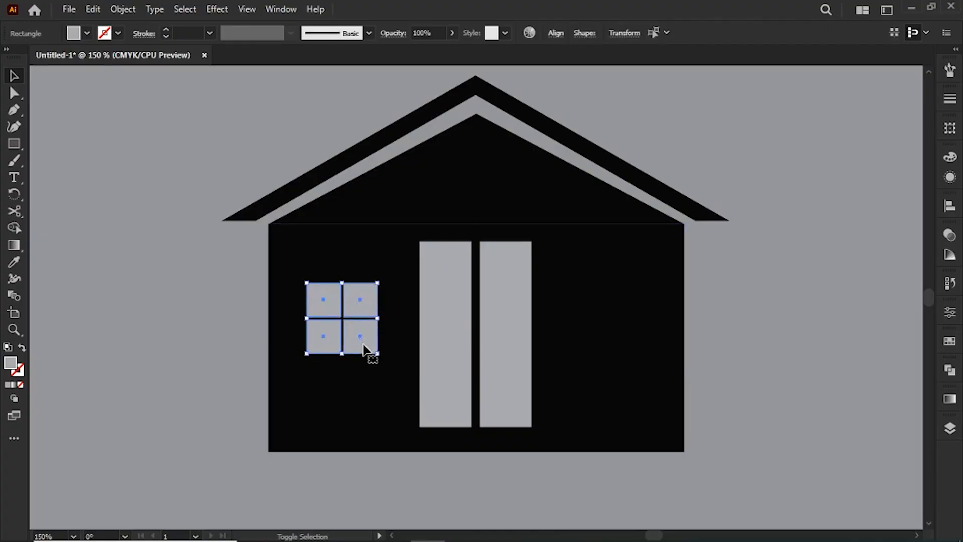
pyautogui.moveTo(362, 348); pyautogui.dragTo(634, 346)
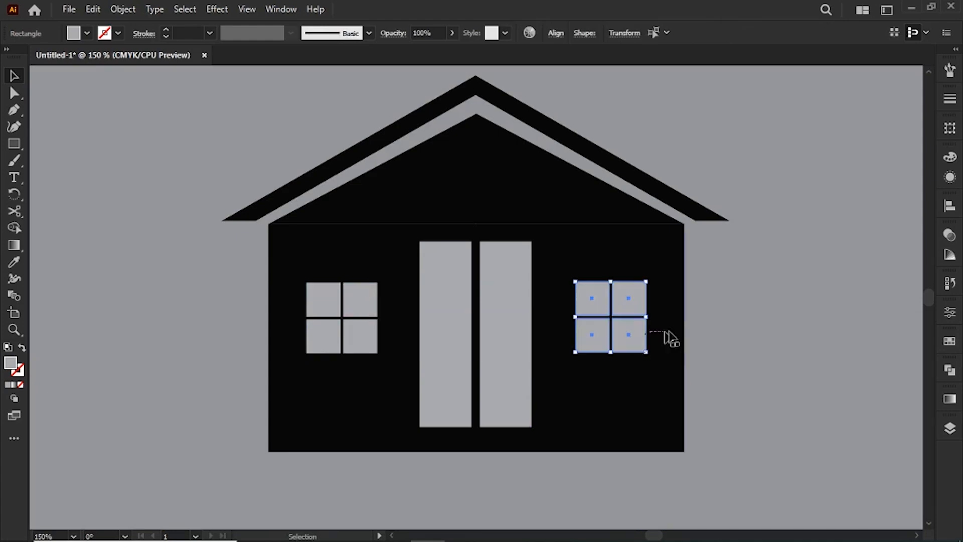
pyautogui.click(718, 318)
pyautogui.hotkey('ctrl', '0')
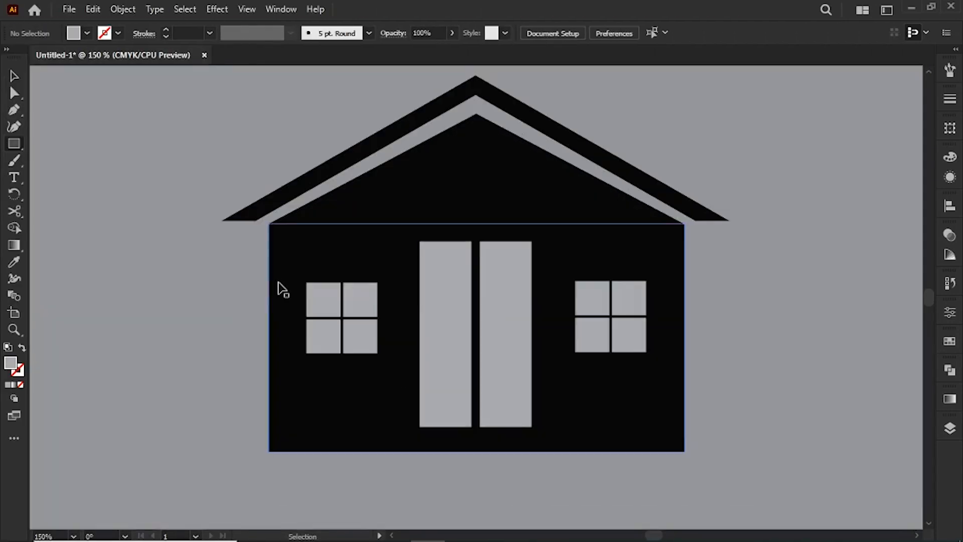
# Draw a long, thin black rectangle just below the house as a ground bar slightly wider than the walls.
pyautogui.scroll(-3, 279, 286)
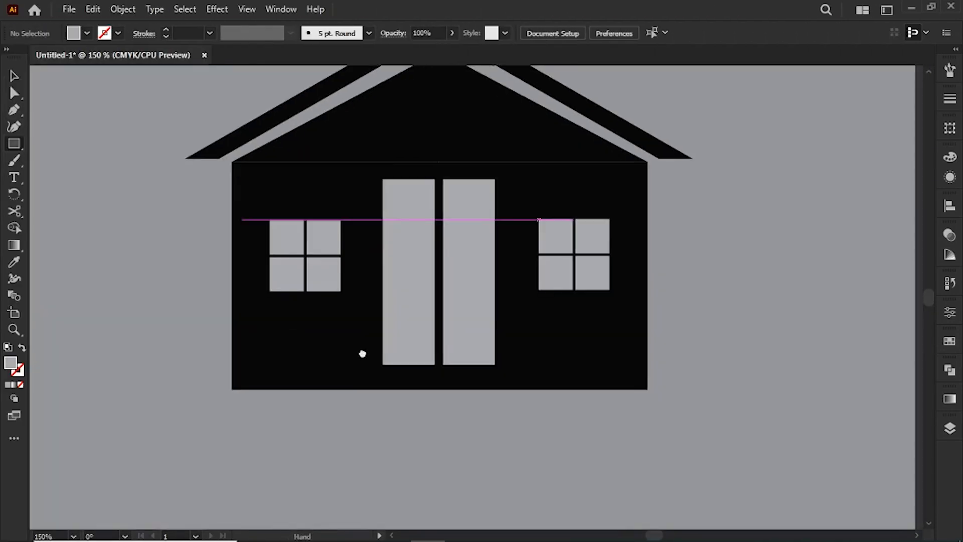
pyautogui.click(89, 35)
pyautogui.click(220, 392)
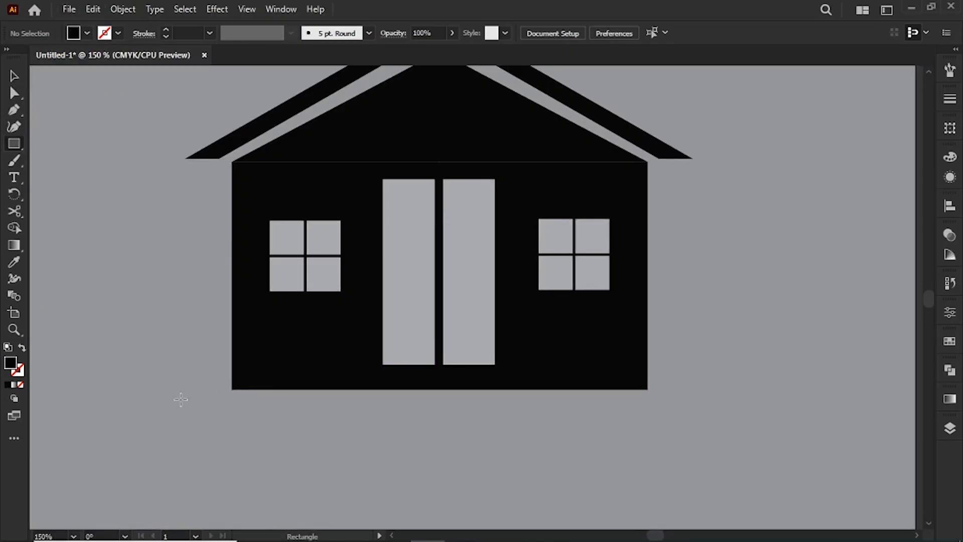
pyautogui.moveTo(180, 399)
pyautogui.mouseDown()
pyautogui.moveTo(619, 417)
pyautogui.moveTo(705, 409)
pyautogui.moveTo(692, 414)
pyautogui.mouseUp()
pyautogui.press('v')
pyautogui.click(569, 468)
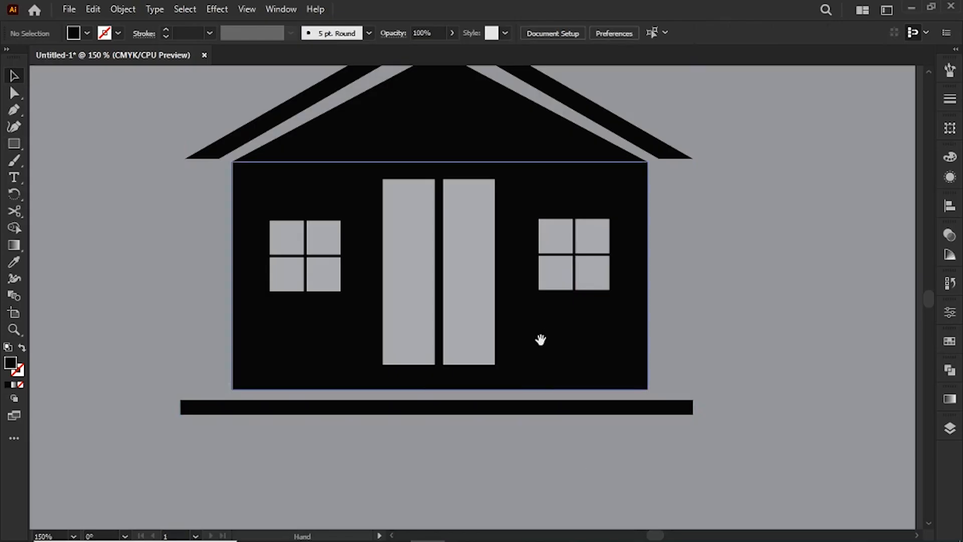
# Draw a narrow black chimney rectangle on the left roof slope, and slant its top and base to follow the roof.
pyautogui.moveTo(540, 337); pyautogui.dragTo(543, 454)
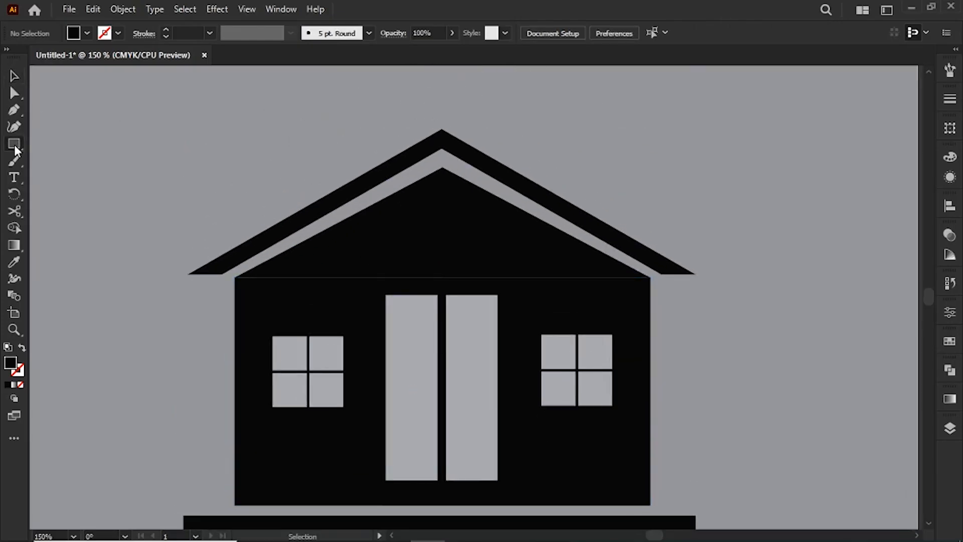
pyautogui.moveTo(303, 149)
pyautogui.mouseDown()
pyautogui.moveTo(316, 213)
pyautogui.moveTo(329, 205)
pyautogui.mouseUp()
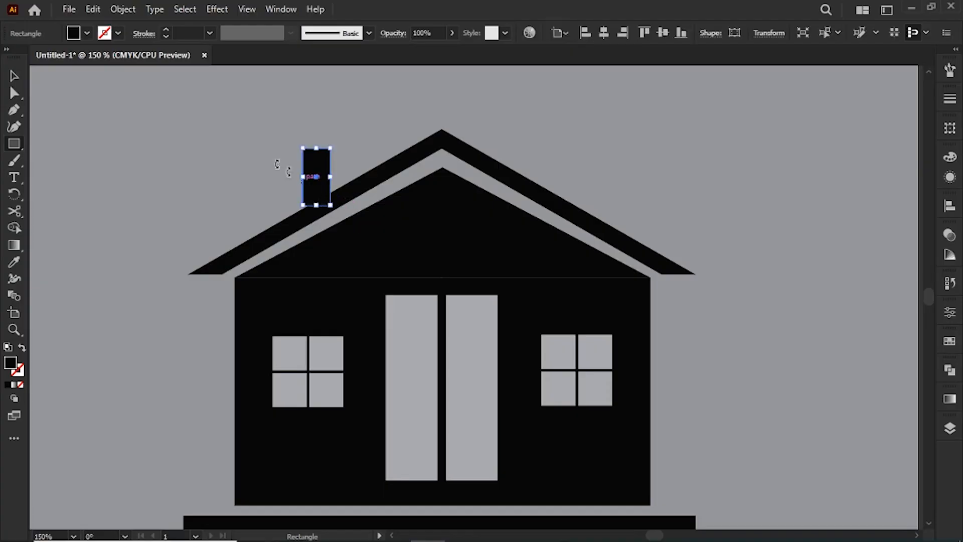
pyautogui.click(14, 93)
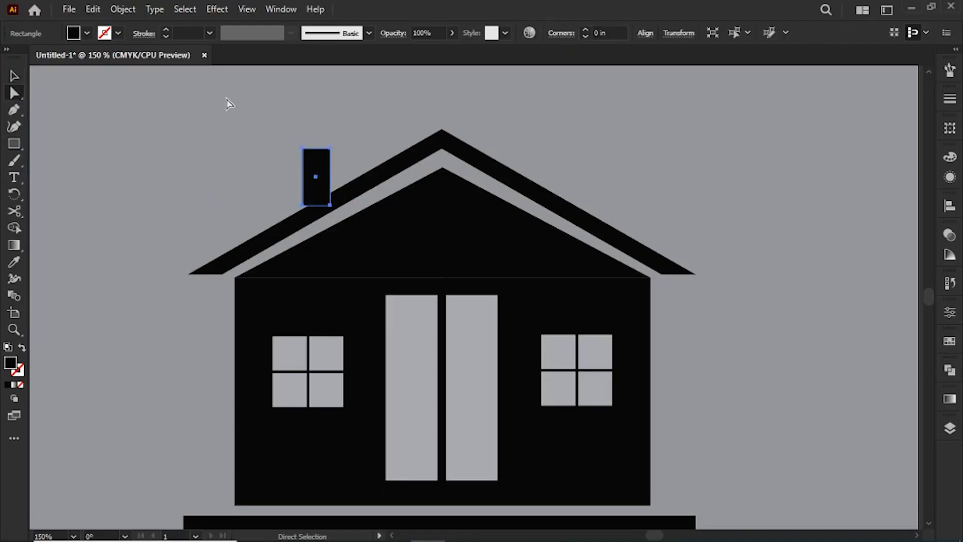
pyautogui.hotkey('ctrl', '+')
pyautogui.moveTo(459, 260); pyautogui.dragTo(460, 278)
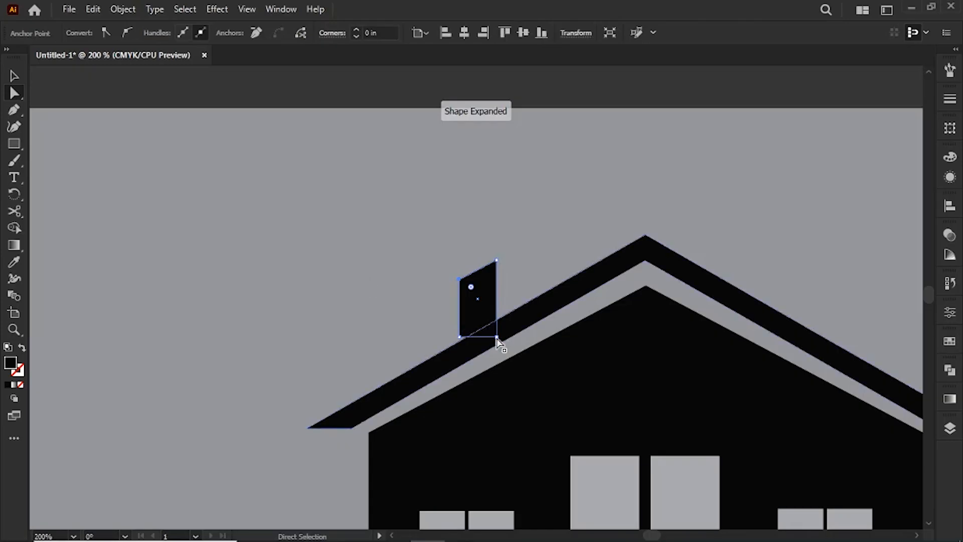
pyautogui.moveTo(497, 337); pyautogui.dragTo(459, 343)
pyautogui.click(235, 261)
pyautogui.click(480, 325)
pyautogui.click(336, 260)
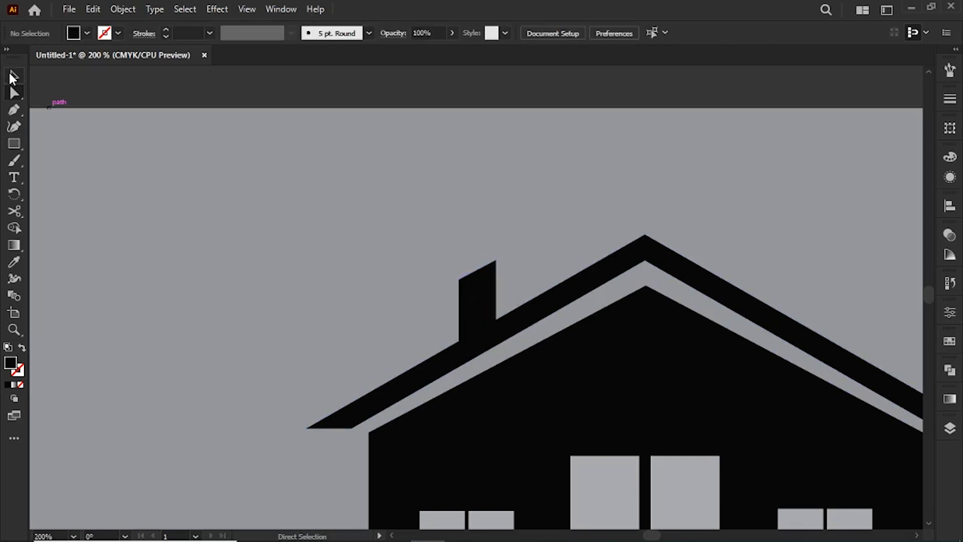
# Unite the chimney and the roof outline into a single shape.
pyautogui.moveTo(553, 311); pyautogui.dragTo(554, 311)
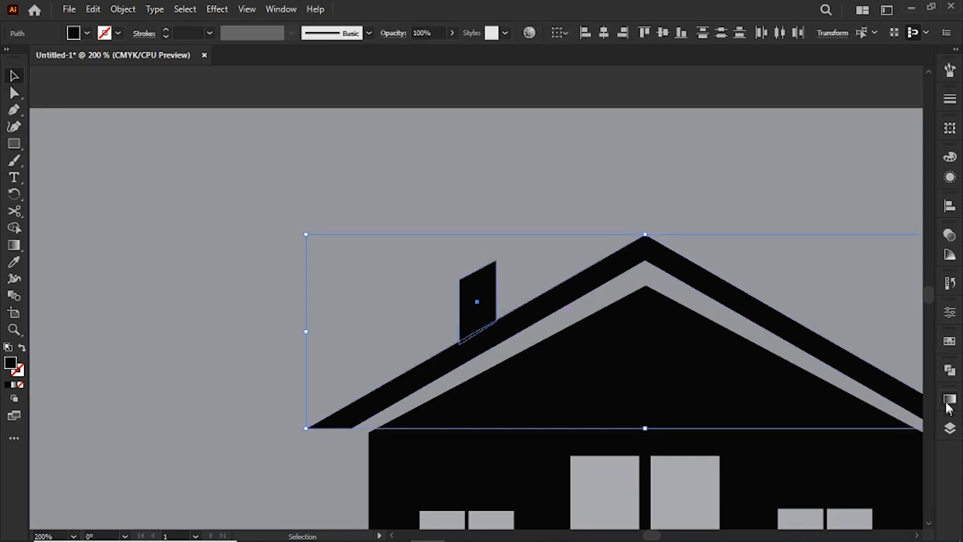
pyautogui.click(950, 370)
pyautogui.click(785, 402)
pyautogui.click(910, 365)
pyautogui.click(777, 231)
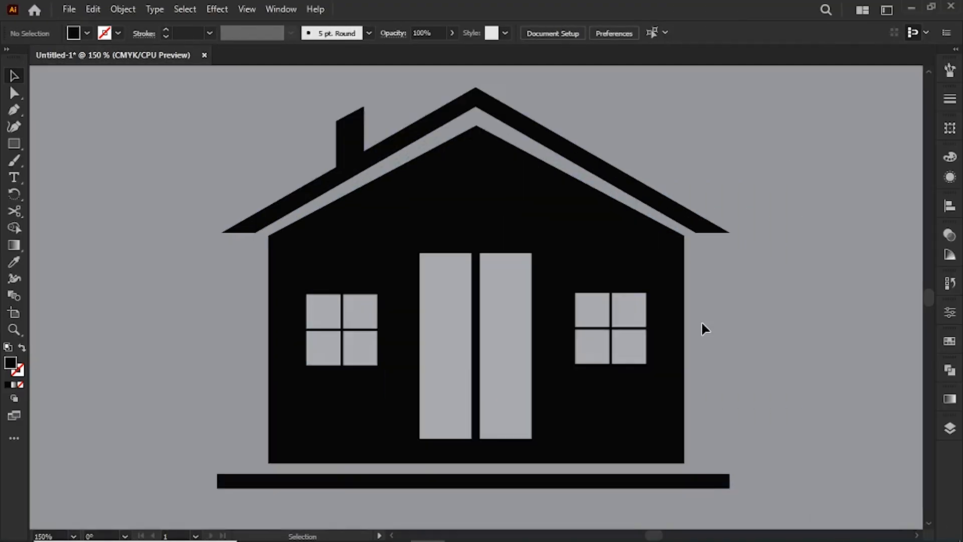
# Draw a row of four overlapping black circles in the sky right of the roof, each smaller than the one to its left.
pyautogui.moveTo(245, 287); pyautogui.dragTo(304, 281)
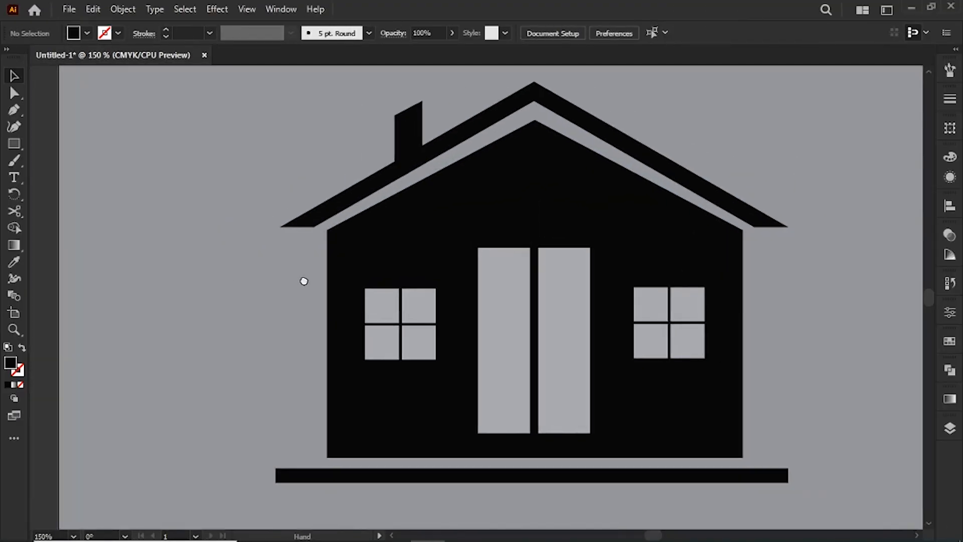
pyautogui.rightClick(11, 145)
pyautogui.click(70, 161)
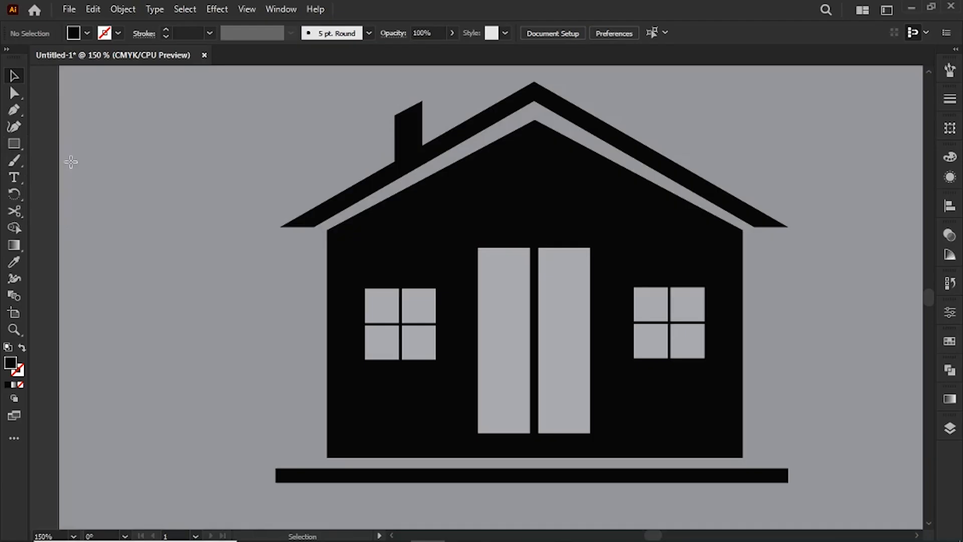
pyautogui.click(195, 317)
pyautogui.click(535, 296)
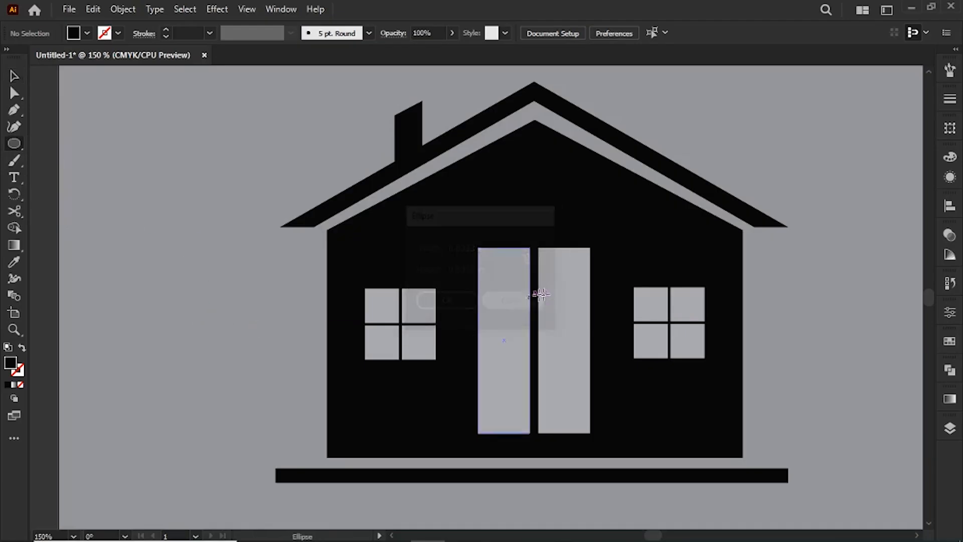
pyautogui.moveTo(721, 251); pyautogui.dragTo(526, 343)
pyautogui.moveTo(614, 167); pyautogui.dragTo(714, 210)
pyautogui.press('v')
pyautogui.click(683, 258)
pyautogui.click(647, 257)
pyautogui.click(660, 200)
pyautogui.click(694, 246)
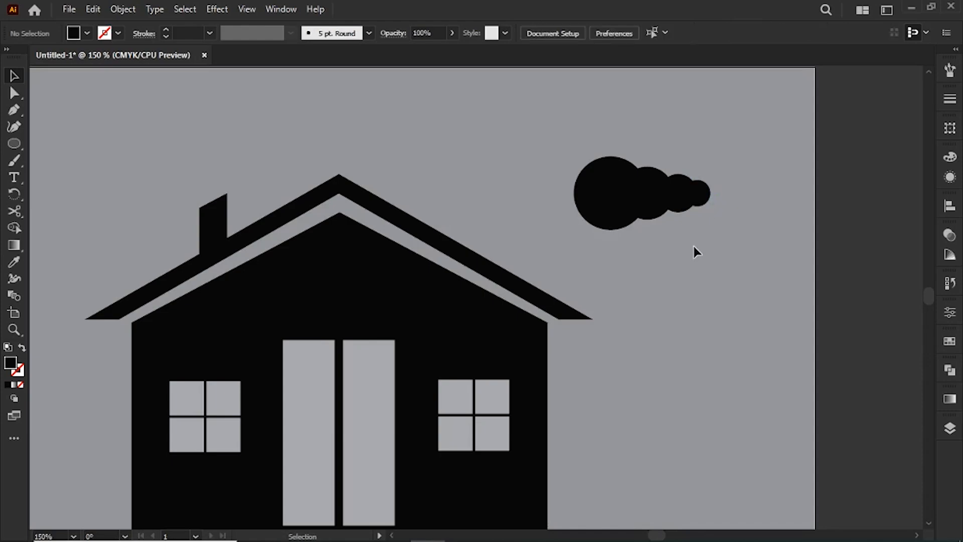
# Reflect a copy of the three smaller circles about the vertical axis and align it on the left side of the large circle.
pyautogui.moveTo(642, 139); pyautogui.dragTo(709, 198)
pyautogui.click(710, 241)
pyautogui.moveTo(672, 202); pyautogui.dragTo(670, 216)
pyautogui.rightClick(692, 198)
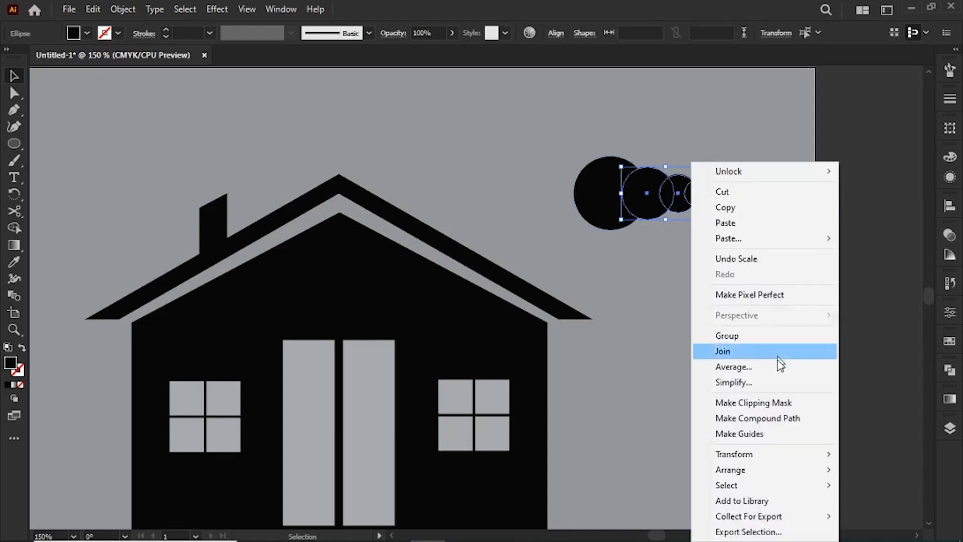
pyautogui.moveTo(765, 459)
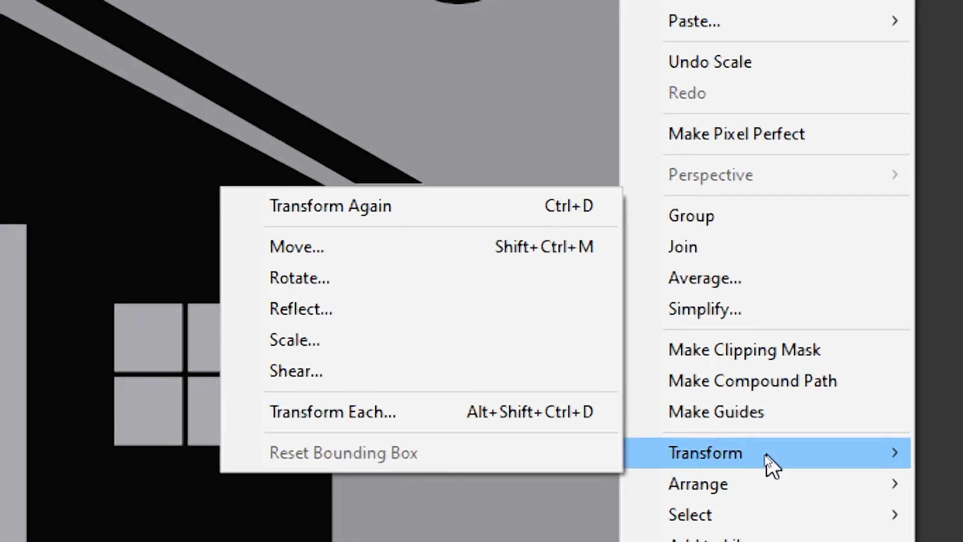
pyautogui.click(334, 319)
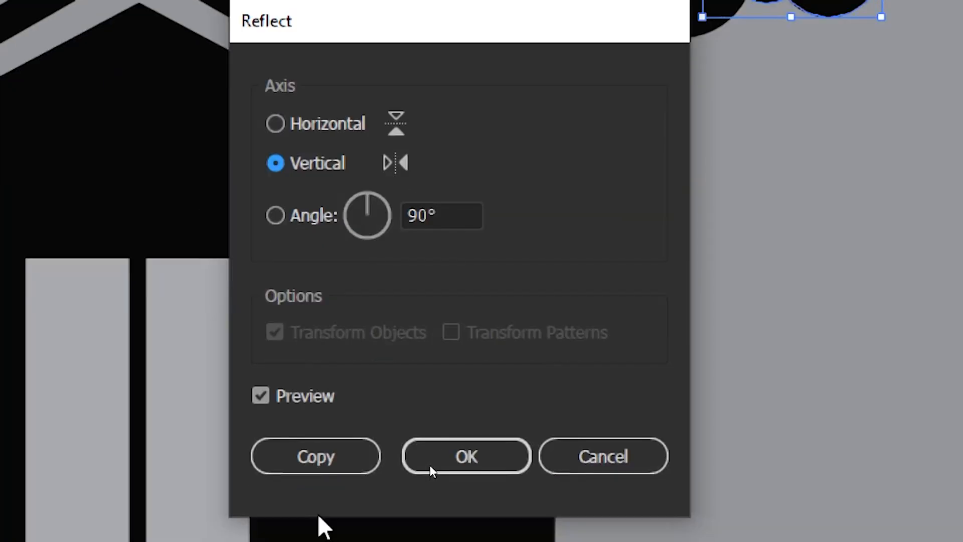
pyautogui.click(430, 502)
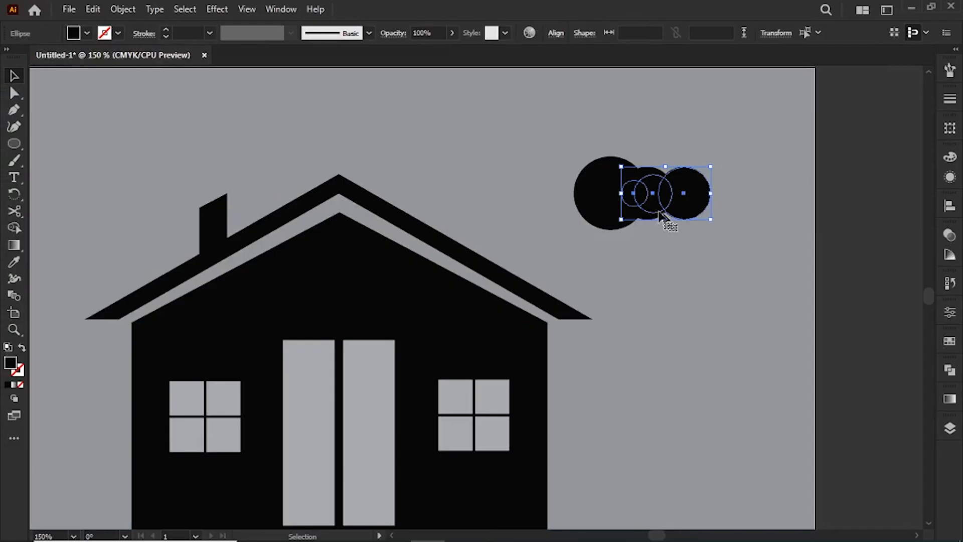
pyautogui.moveTo(660, 214); pyautogui.dragTo(534, 199)
pyautogui.click(673, 254)
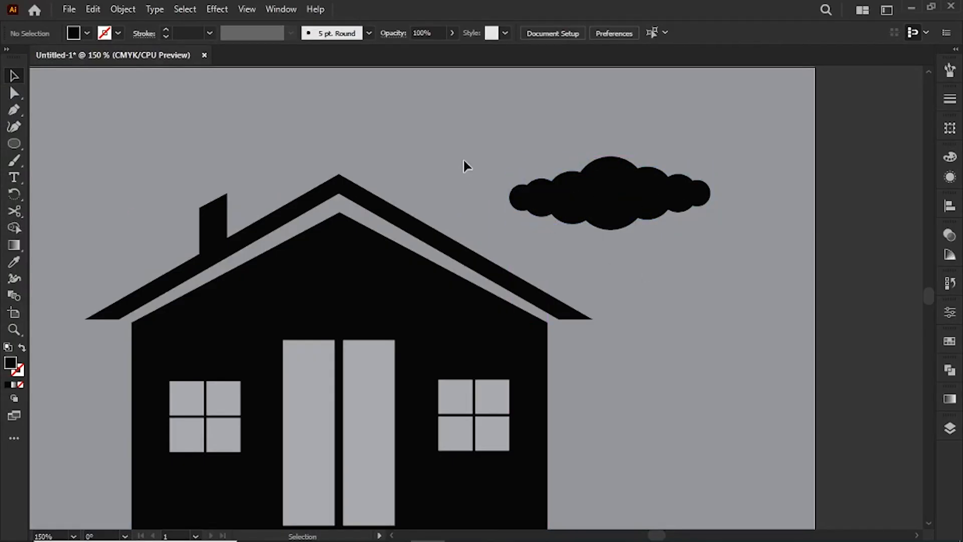
pyautogui.moveTo(462, 158); pyautogui.dragTo(567, 231)
pyautogui.click(679, 300)
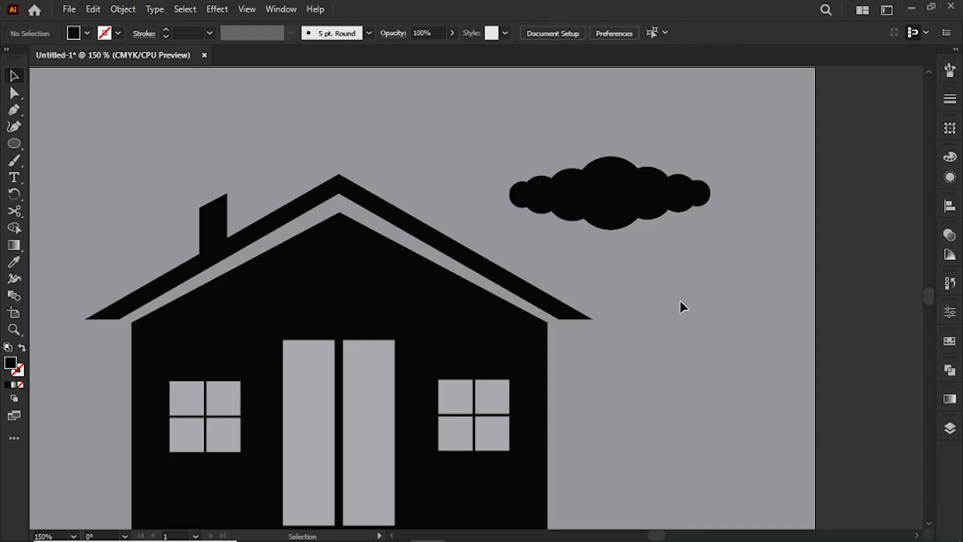
# Unite all seven overlapping circles into one cloud shape.
pyautogui.moveTo(14, 144); pyautogui.dragTo(55, 144)
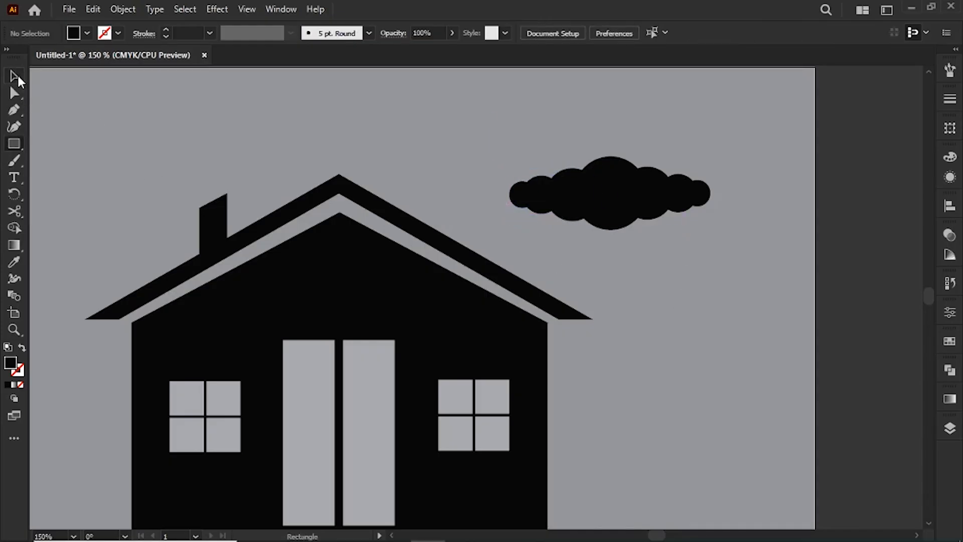
pyautogui.click(15, 76)
pyautogui.moveTo(509, 146); pyautogui.dragTo(718, 201)
pyautogui.click(949, 370)
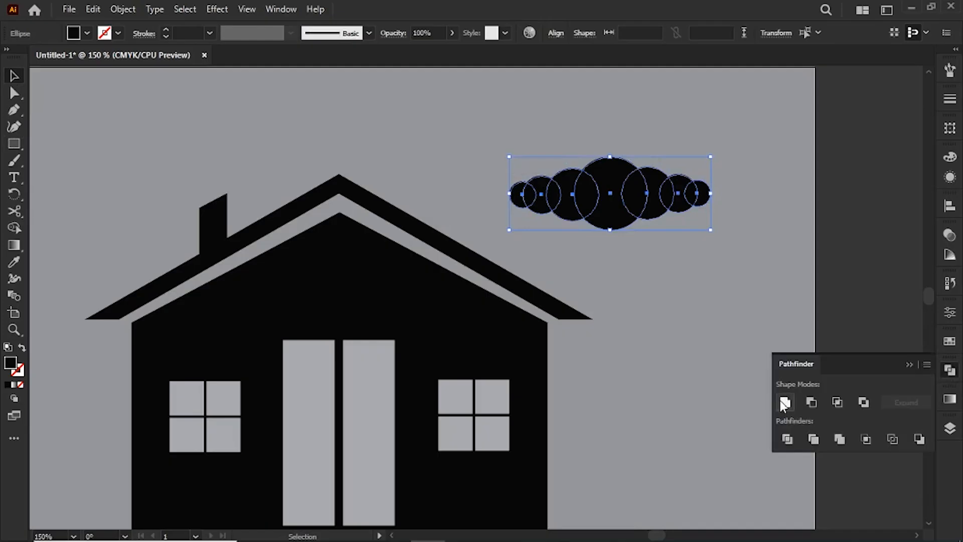
pyautogui.click(785, 402)
pyautogui.click(907, 365)
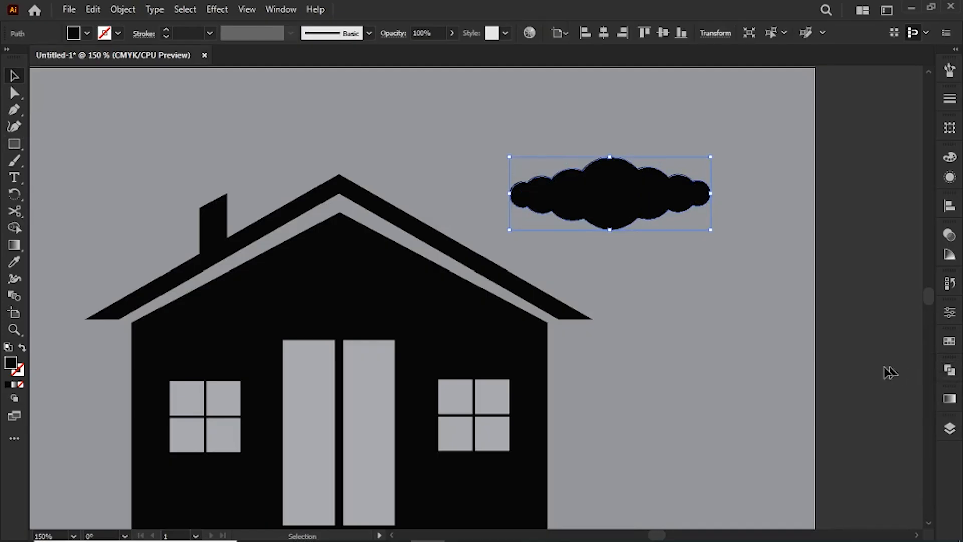
# Draw a rectangle over the lower half of the cloud and subtract it to give the cloud a flat base.
pyautogui.click(64, 83)
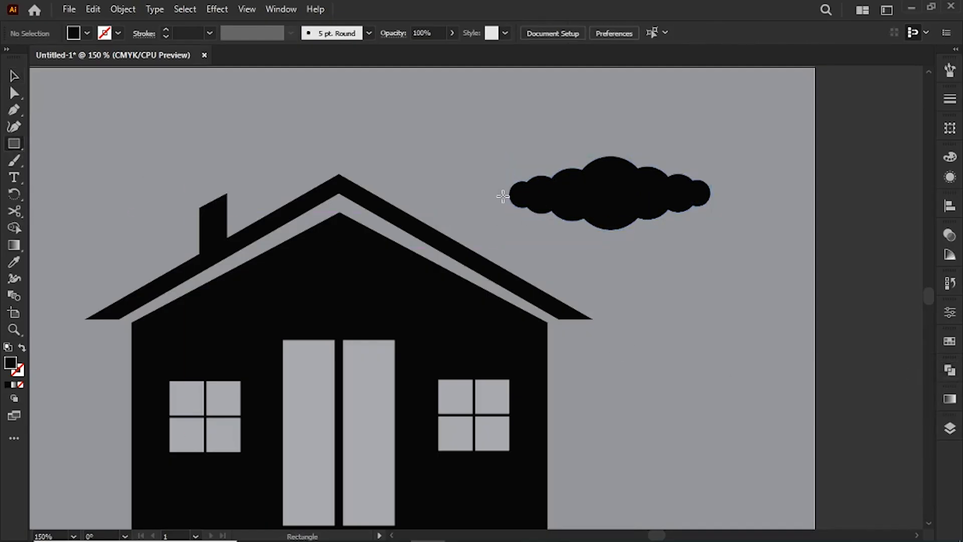
pyautogui.moveTo(503, 194); pyautogui.dragTo(752, 234)
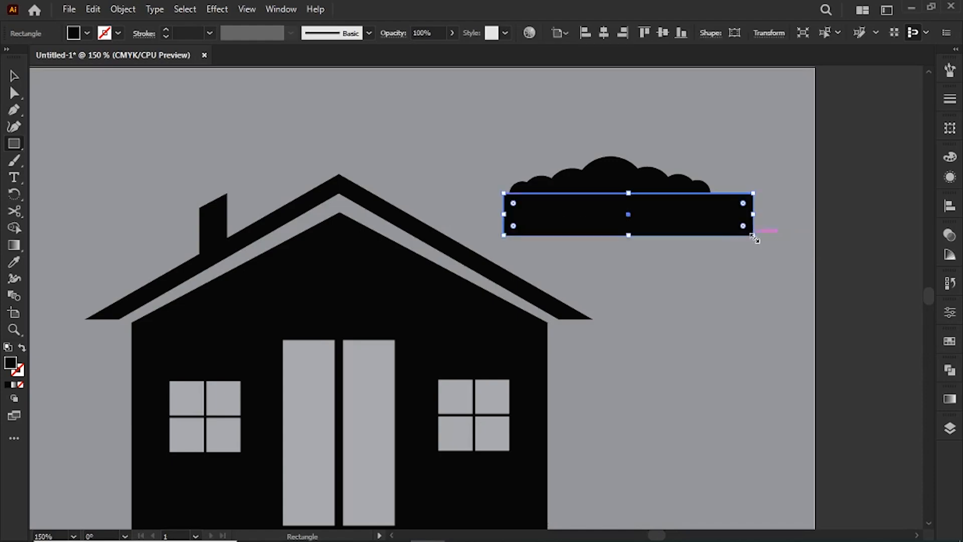
pyautogui.click(12, 78)
pyautogui.moveTo(453, 125); pyautogui.dragTo(704, 251)
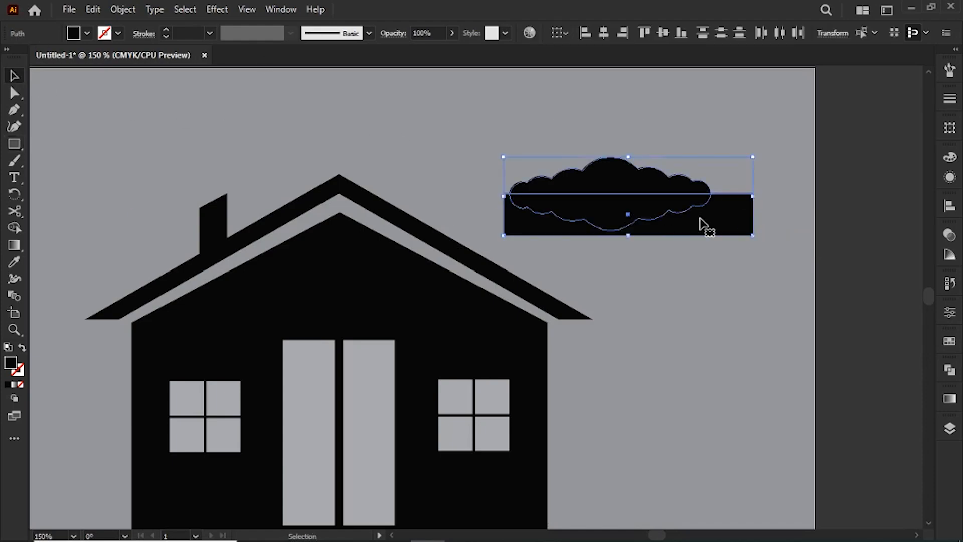
pyautogui.click(955, 379)
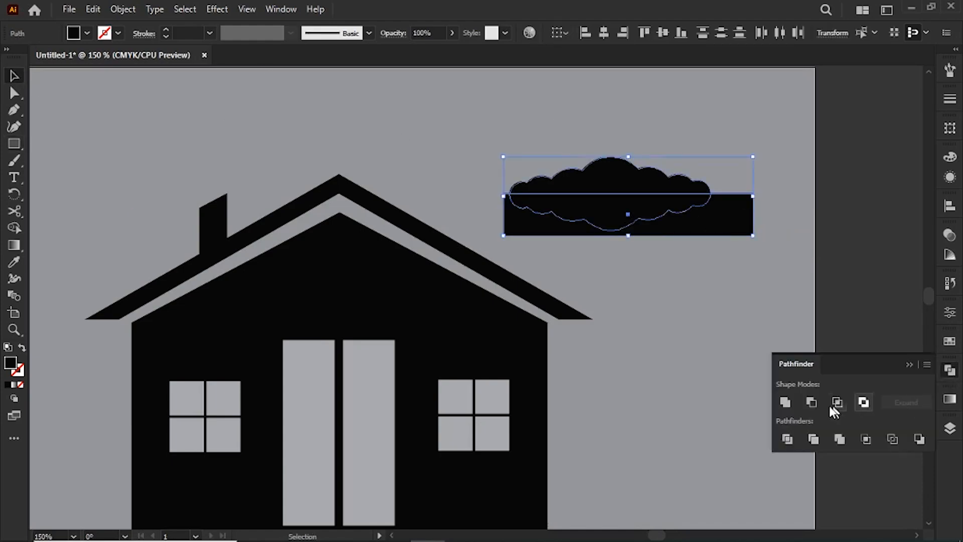
pyautogui.click(814, 406)
pyautogui.click(797, 357)
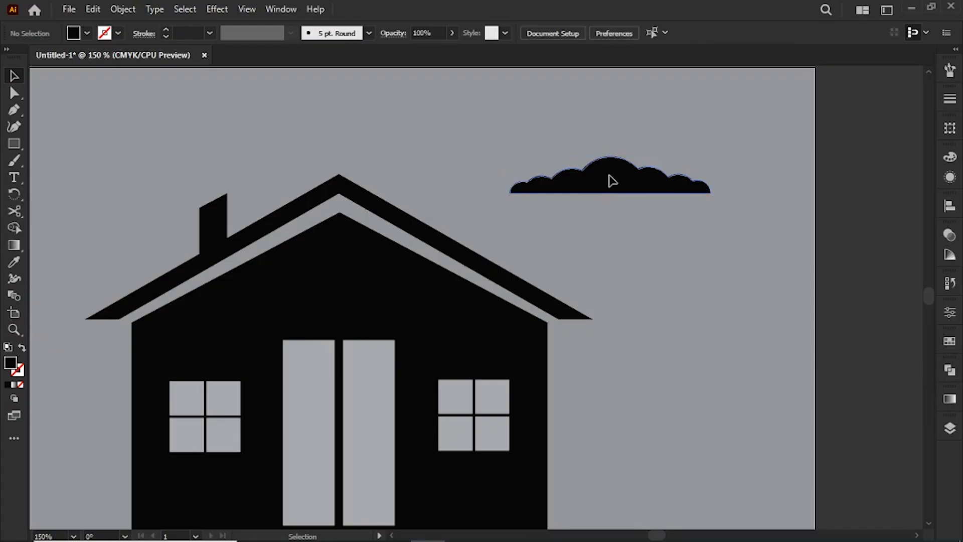
# Enlarge the cloud, making it taller in proportion, and move it close to the right roof slope.
pyautogui.click(610, 177)
pyautogui.moveTo(610, 193); pyautogui.dragTo(610, 202)
pyautogui.moveTo(505, 157); pyautogui.dragTo(475, 143)
pyautogui.moveTo(655, 200); pyautogui.dragTo(622, 221)
pyautogui.hotkey('ctrl', '0')
pyautogui.hotkey('ctrl', '1')
pyautogui.moveTo(575, 370); pyautogui.dragTo(684, 281)
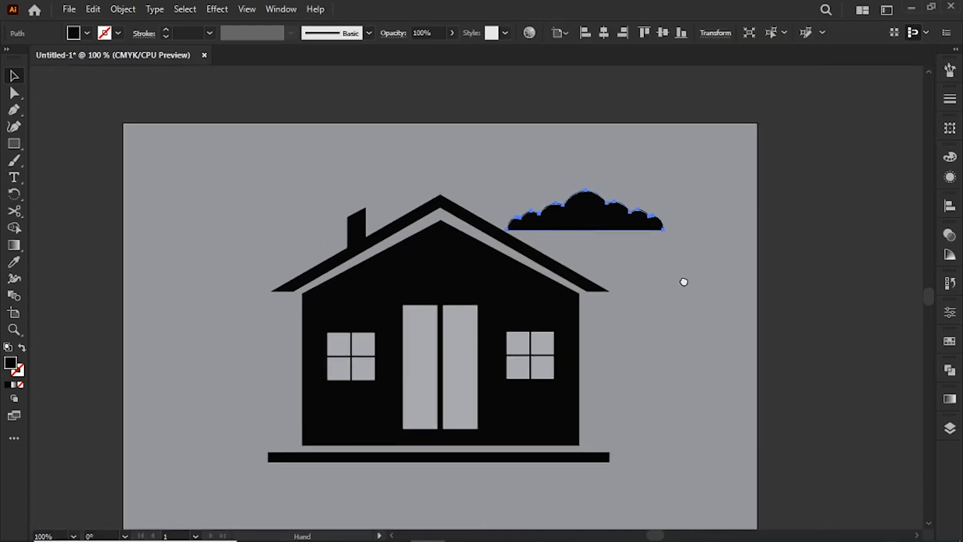
pyautogui.click(683, 275)
# Shrink the cloud and place a duplicate overlapping it, slightly lower and to the left.
pyautogui.click(621, 210)
pyautogui.moveTo(663, 229); pyautogui.dragTo(551, 221)
pyautogui.click(660, 269)
pyautogui.click(638, 295)
pyautogui.click(689, 273)
pyautogui.click(736, 286)
pyautogui.click(647, 283)
pyautogui.click(694, 157)
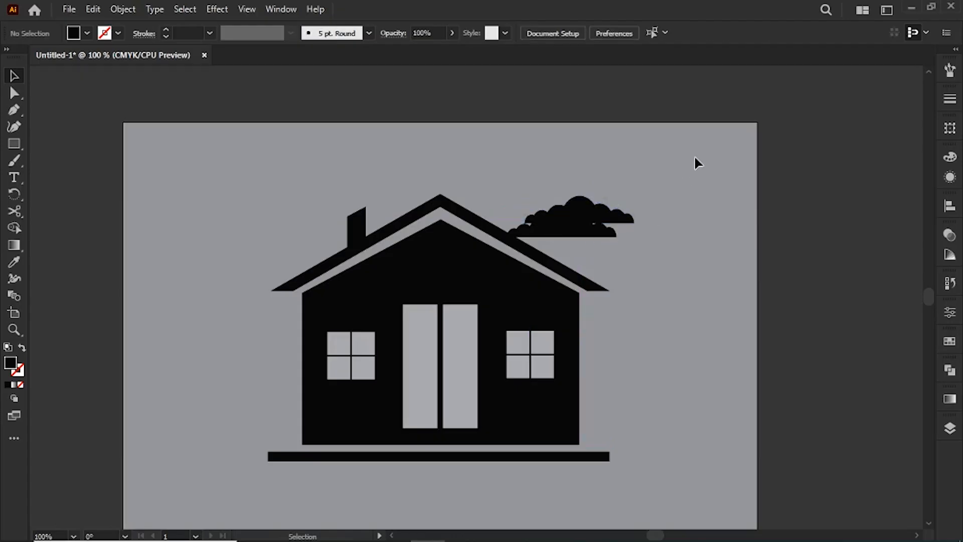
# Move the duplicate cloud to the upper left of the original and reduce its opacity to about 53%.
pyautogui.moveTo(597, 242); pyautogui.dragTo(565, 203)
pyautogui.click(709, 198)
pyautogui.click(564, 200)
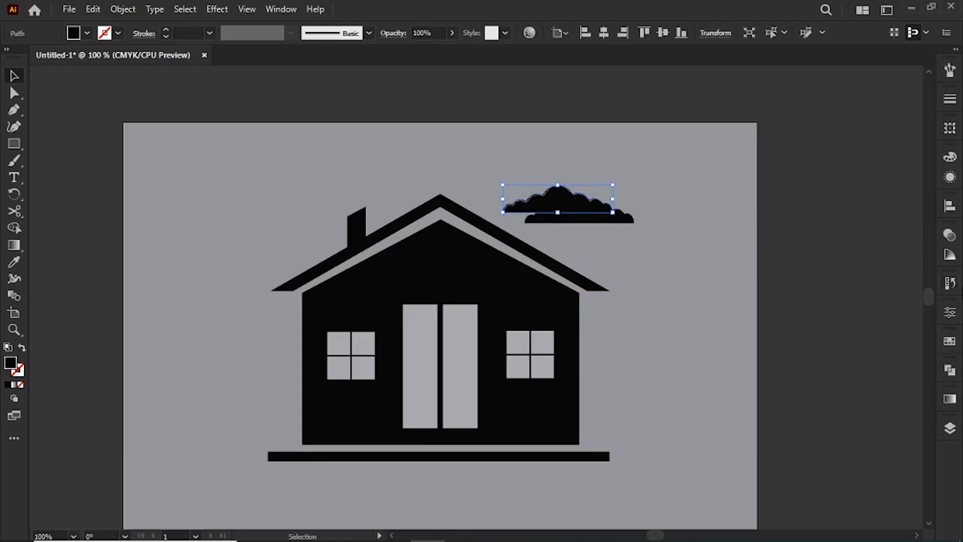
pyautogui.click(950, 373)
pyautogui.click(949, 234)
pyautogui.click(915, 250)
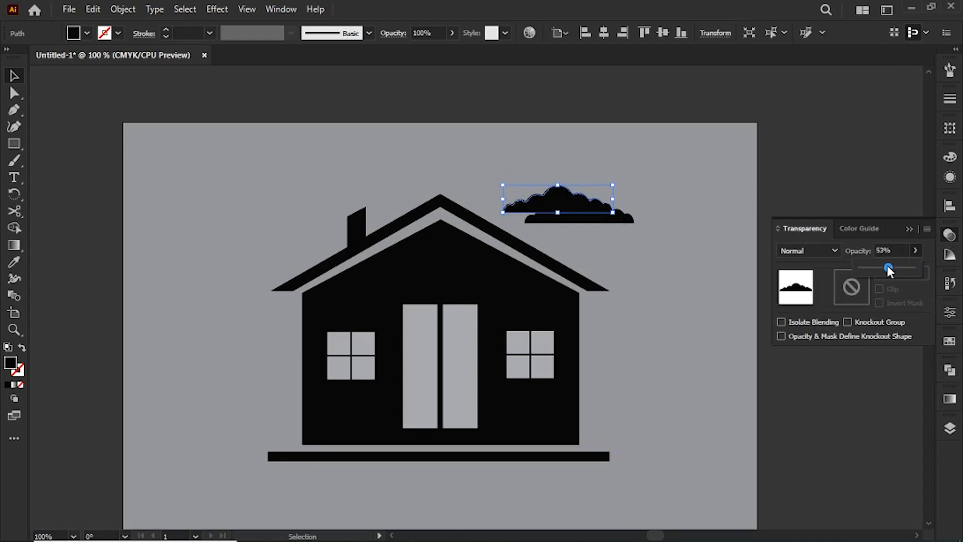
pyautogui.moveTo(887, 267); pyautogui.dragTo(886, 266)
pyautogui.click(908, 228)
pyautogui.click(720, 226)
# Align the translucent cloud's base with the black cloud's base, and enlarge both clouds together.
pyautogui.moveTo(549, 199); pyautogui.dragTo(550, 215)
pyautogui.click(647, 265)
pyautogui.moveTo(497, 160); pyautogui.dragTo(667, 244)
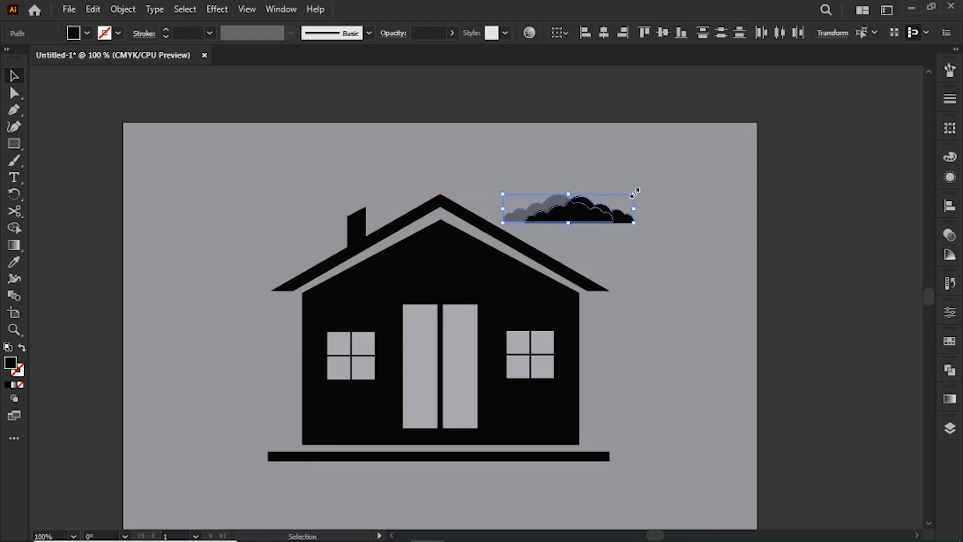
pyautogui.moveTo(635, 193); pyautogui.dragTo(664, 187)
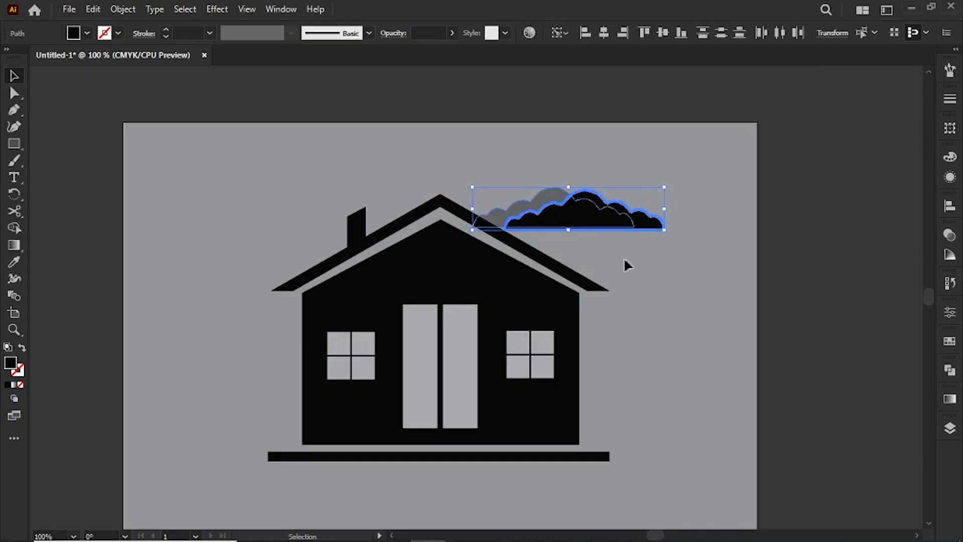
# Move both clouds together slightly up and to the left, partly behind the right roof slope.
pyautogui.click(604, 239)
pyautogui.moveTo(605, 229)
pyautogui.mouseDown()
pyautogui.moveTo(587, 224)
pyautogui.moveTo(597, 217)
pyautogui.mouseUp()
pyautogui.click(670, 298)
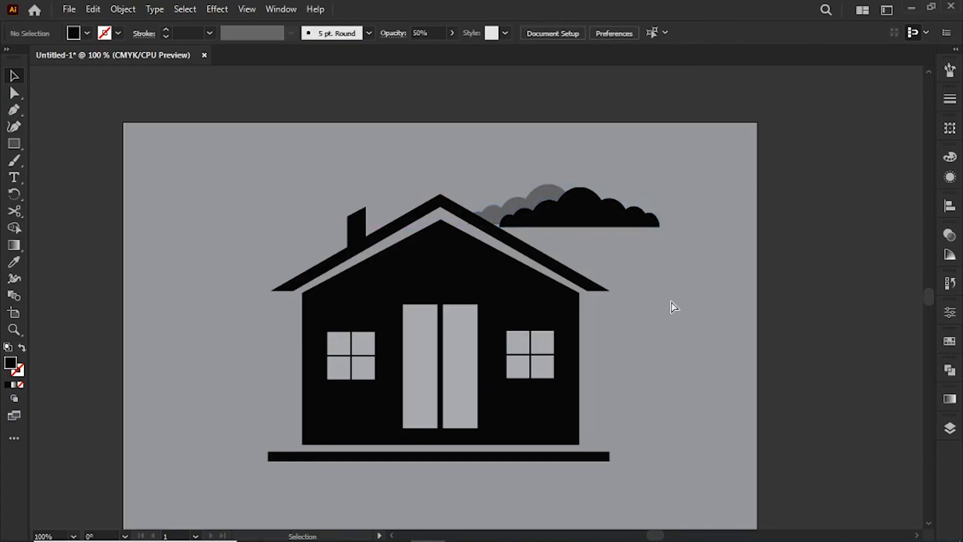
pyautogui.hotkey('ctrl', '1')
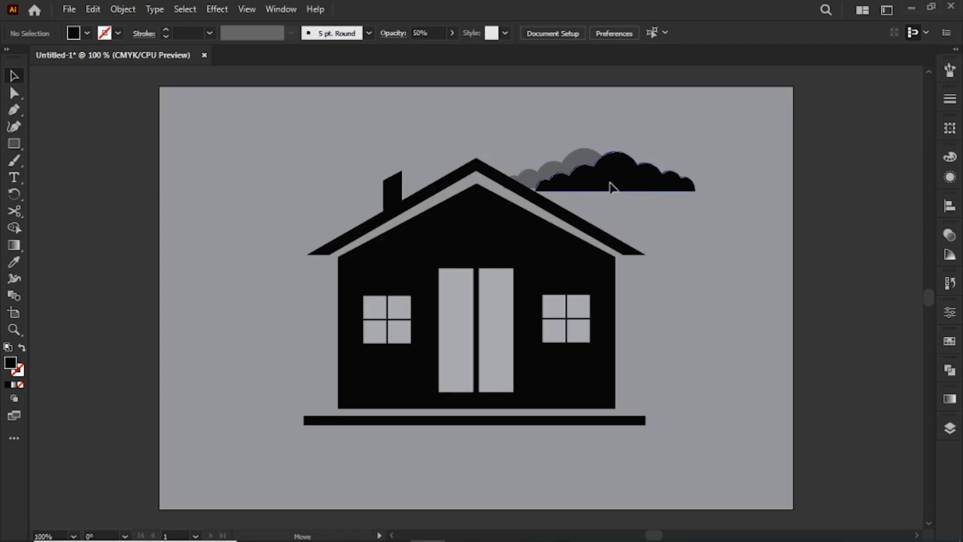
# Shrink both clouds slightly and raise the black cloud so its base sits a little higher against the translucent one.
pyautogui.moveTo(610, 183); pyautogui.dragTo(607, 188)
pyautogui.click(671, 245)
pyautogui.click(672, 193)
pyautogui.moveTo(692, 177); pyautogui.dragTo(641, 175)
pyautogui.click(695, 210)
pyautogui.click(576, 164)
pyautogui.click(690, 158)
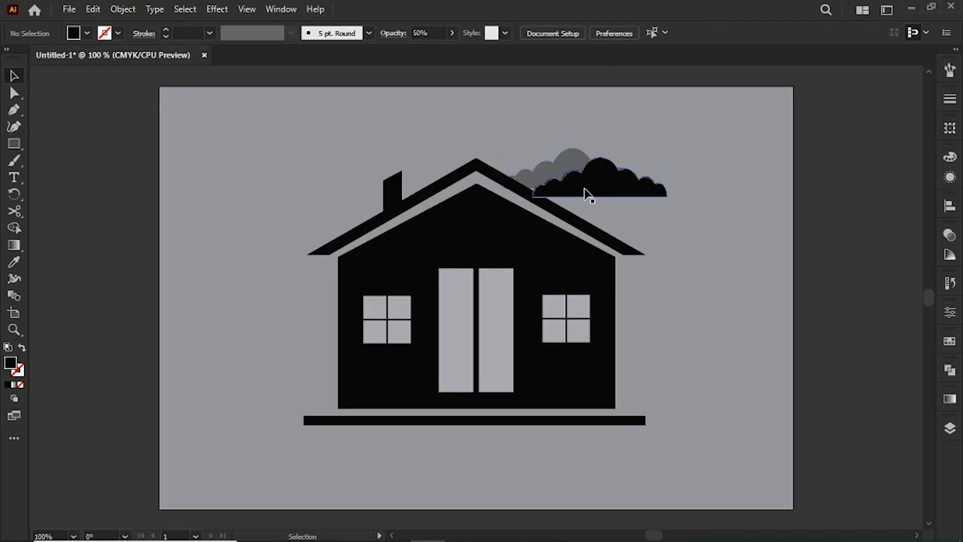
pyautogui.moveTo(586, 193); pyautogui.dragTo(581, 188)
pyautogui.click(700, 147)
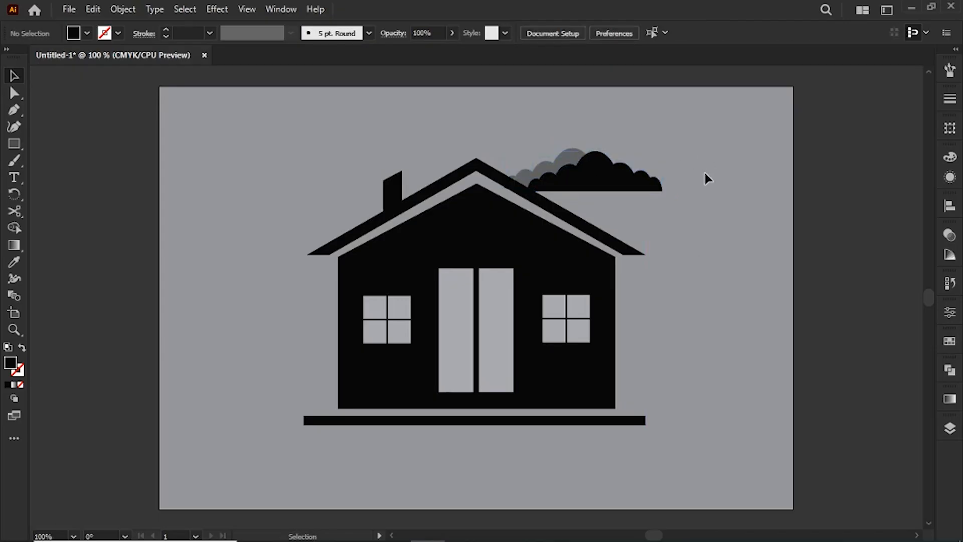
# Move both clouds together off the roof and place them just above the right roof slope.
pyautogui.moveTo(531, 114)
pyautogui.mouseDown()
pyautogui.moveTo(643, 188)
pyautogui.moveTo(699, 192)
pyautogui.mouseUp()
pyautogui.click(676, 235)
pyautogui.moveTo(603, 173); pyautogui.dragTo(604, 177)
pyautogui.click(671, 239)
pyautogui.hotkey('ctrl', '-')
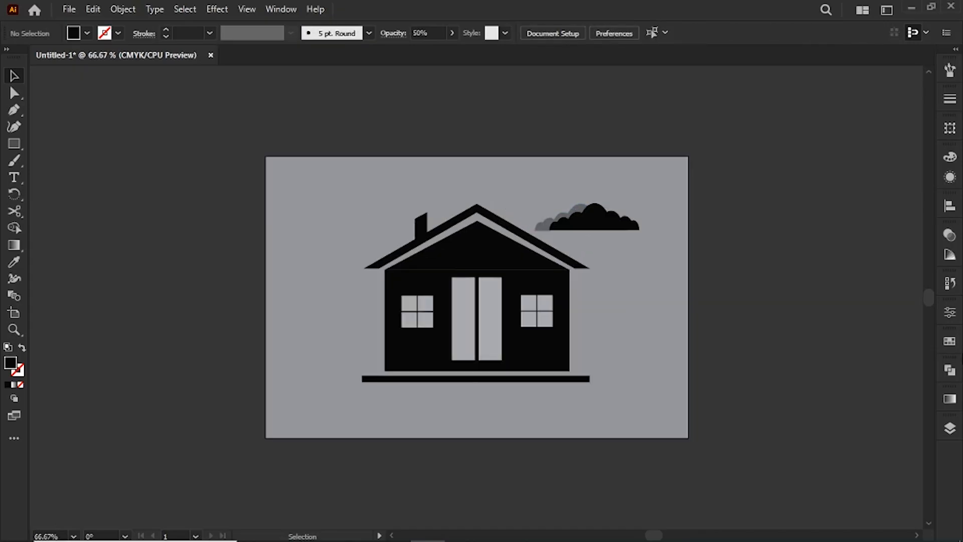
pyautogui.moveTo(597, 228); pyautogui.dragTo(571, 215)
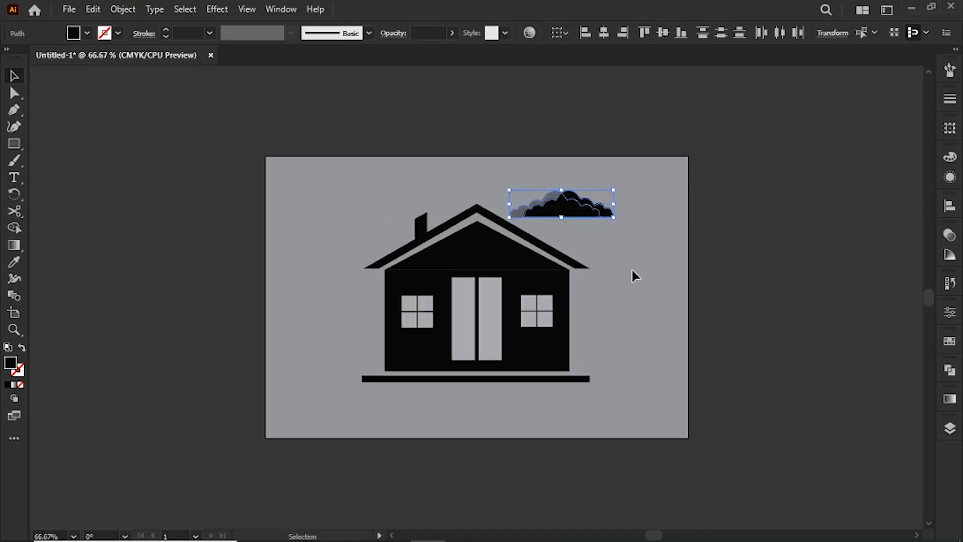
pyautogui.click(634, 271)
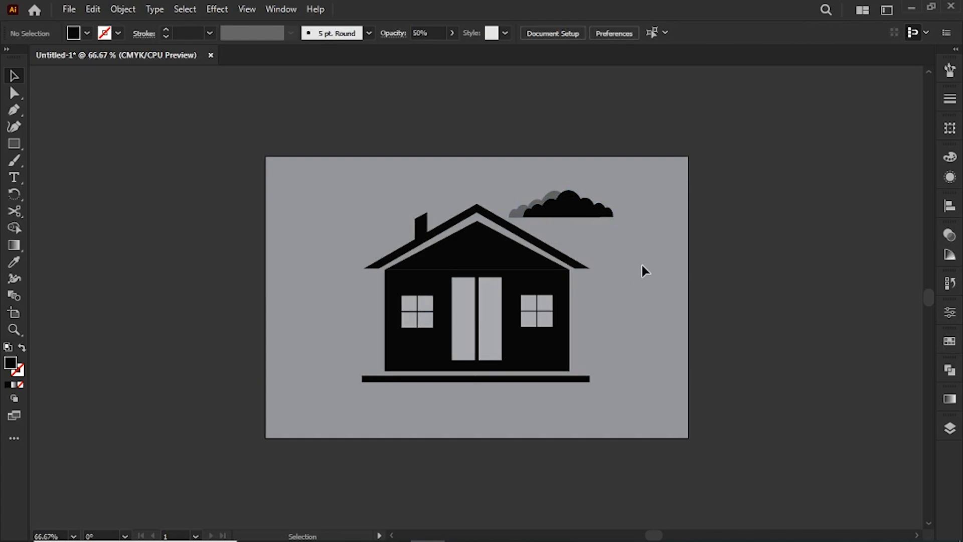
# Try a duplicate pair of clouds above the left roof slope near the chimney, and delete both copies.
pyautogui.moveTo(577, 215); pyautogui.dragTo(435, 194)
pyautogui.click(461, 161)
pyautogui.click(678, 304)
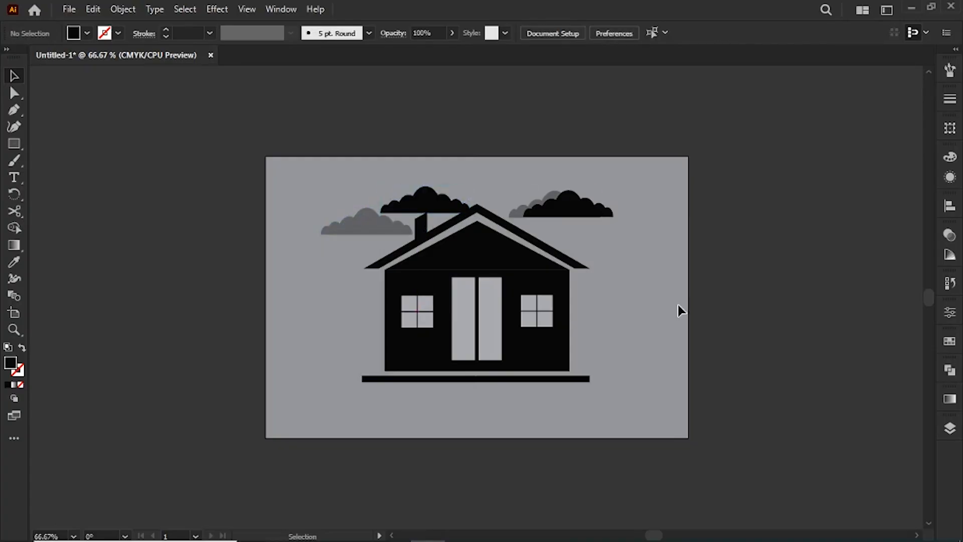
pyautogui.click(423, 191)
pyautogui.press('Delete')
pyautogui.moveTo(361, 222); pyautogui.dragTo(380, 221)
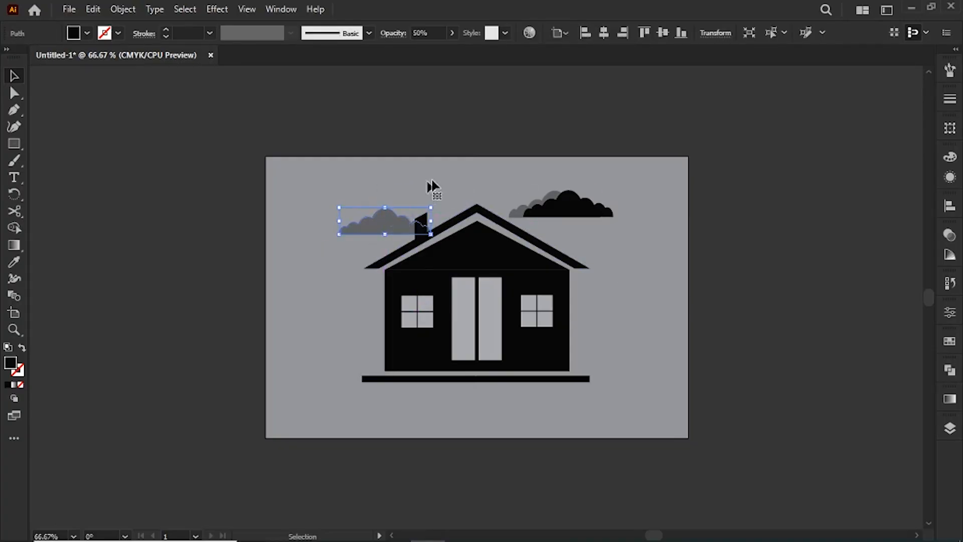
pyautogui.click(427, 181)
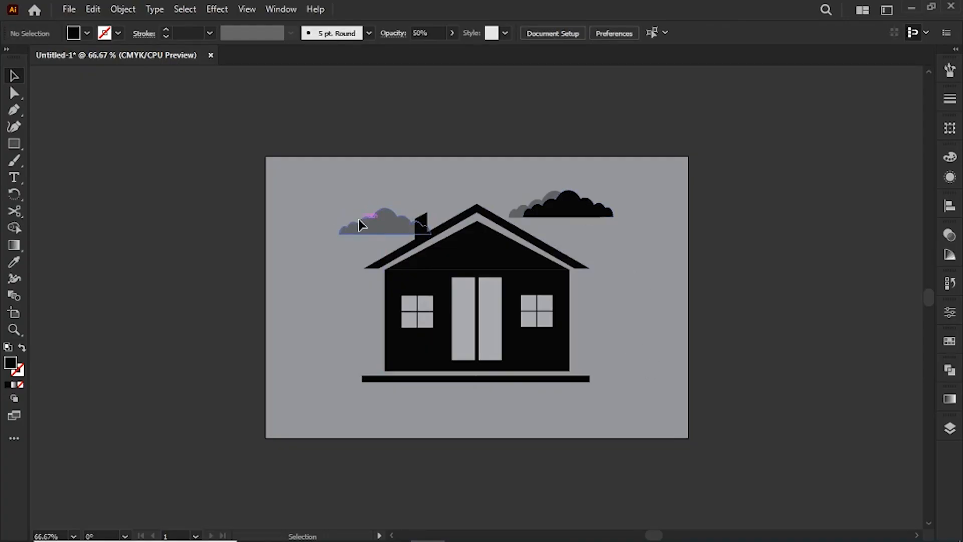
pyautogui.click(369, 230)
pyautogui.press('Delete')
# Draw a circle as a moon overlapping the clouds and fill it with light gray.
pyautogui.press('l')
pyautogui.moveTo(532, 181)
pyautogui.mouseDown()
pyautogui.moveTo(560, 194)
pyautogui.moveTo(541, 191)
pyautogui.mouseUp()
pyautogui.press('v')
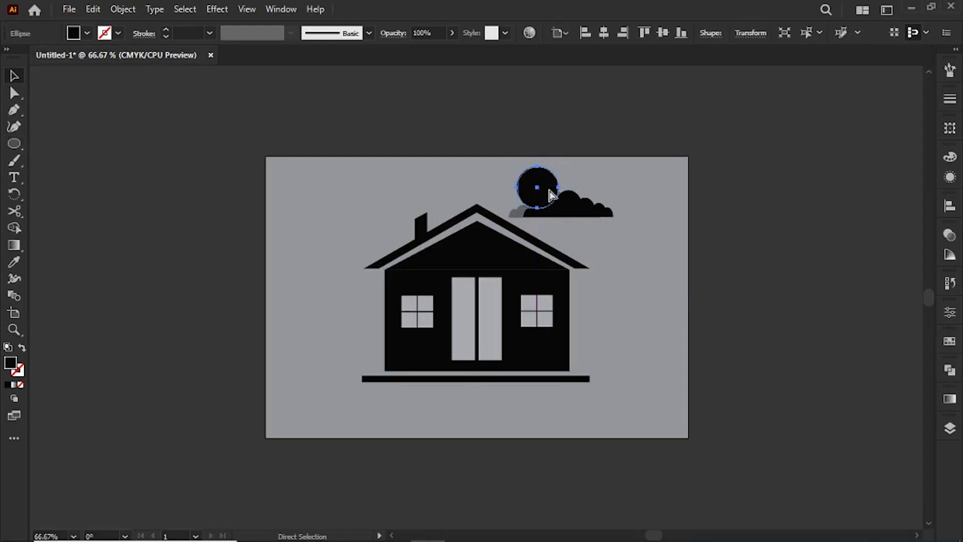
pyautogui.press('v')
pyautogui.click(86, 33)
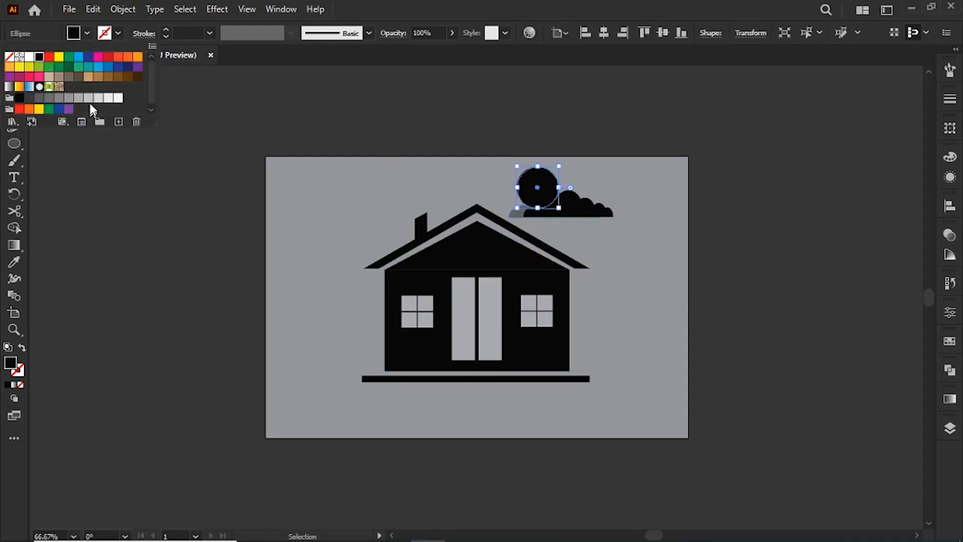
pyautogui.click(90, 100)
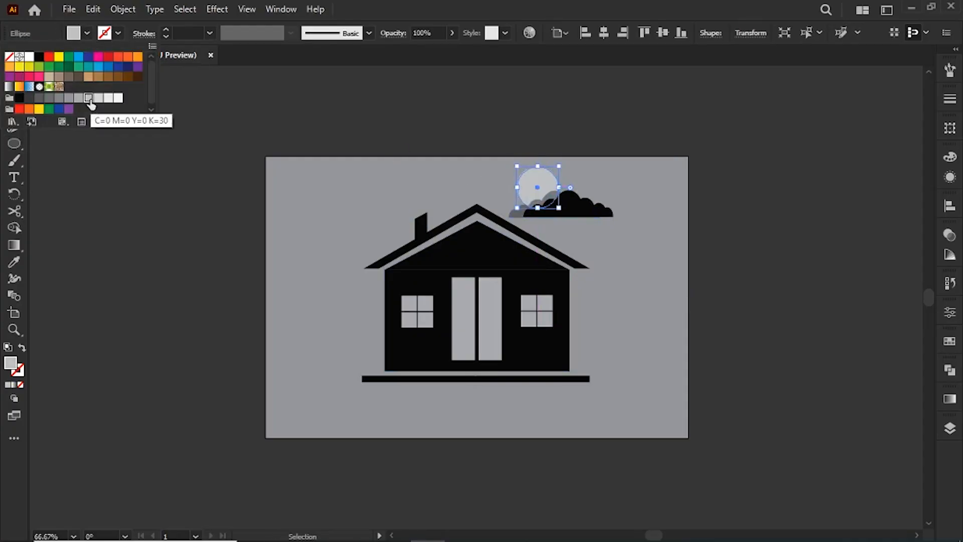
pyautogui.click(166, 166)
# Move the moon circle slightly right and down behind the clouds.
pyautogui.press('a')
pyautogui.click(541, 185)
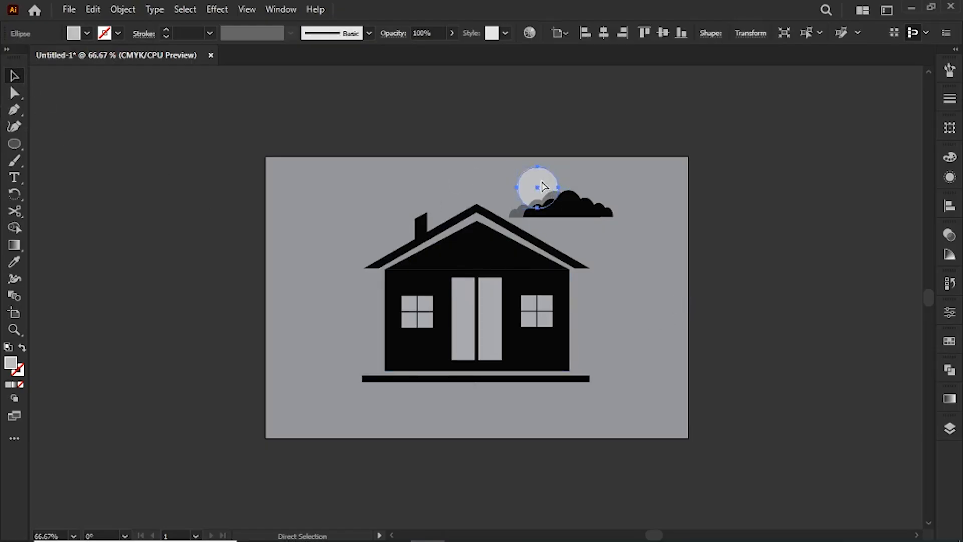
pyautogui.click(582, 222)
pyautogui.moveTo(531, 194); pyautogui.dragTo(542, 199)
pyautogui.click(652, 253)
# Widen the black cloud by extending its right side.
pyautogui.moveTo(505, 170); pyautogui.dragTo(645, 247)
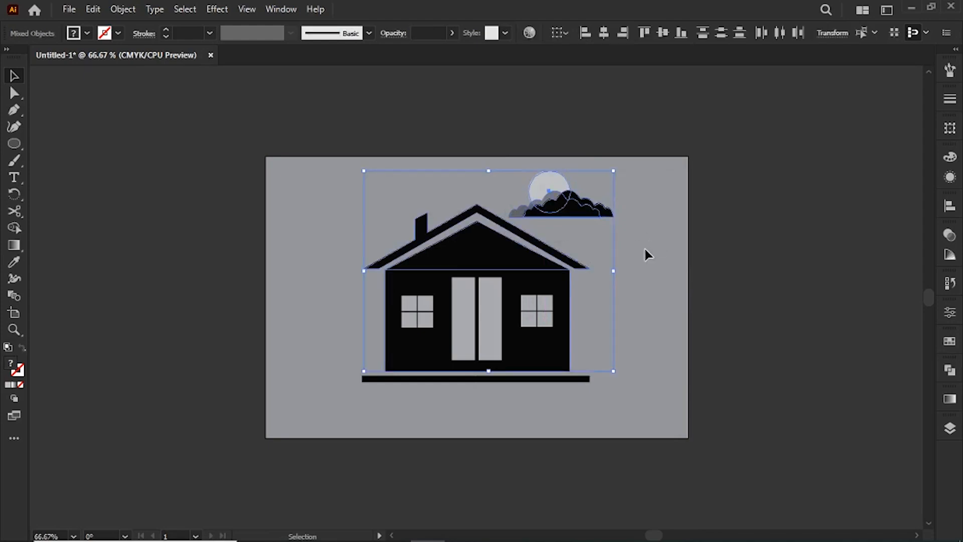
pyautogui.click(644, 247)
pyautogui.click(596, 210)
pyautogui.moveTo(613, 190); pyautogui.dragTo(623, 221)
pyautogui.click(616, 281)
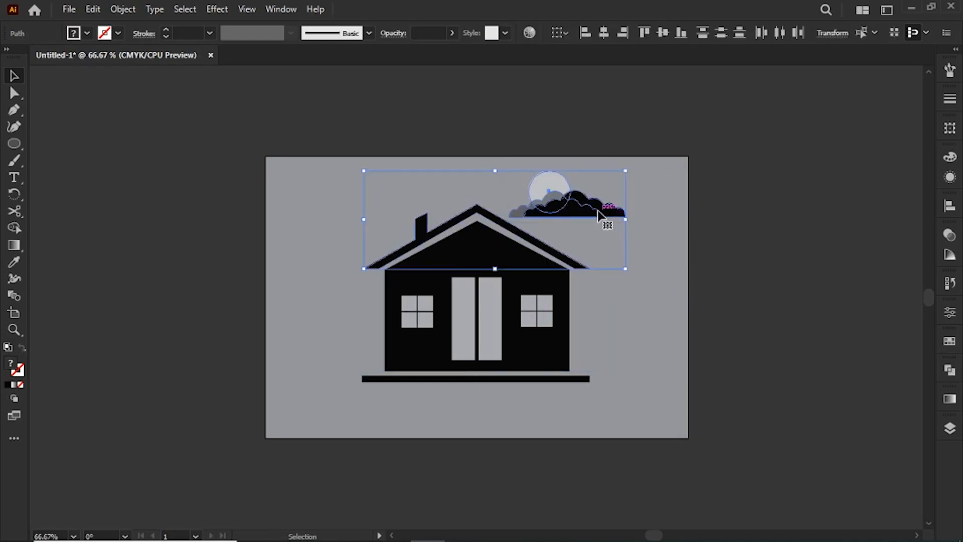
# Move the moon and both clouds together slightly down and left so they tuck behind the roof.
pyautogui.click(600, 220)
pyautogui.moveTo(536, 164); pyautogui.dragTo(606, 225)
pyautogui.click(626, 263)
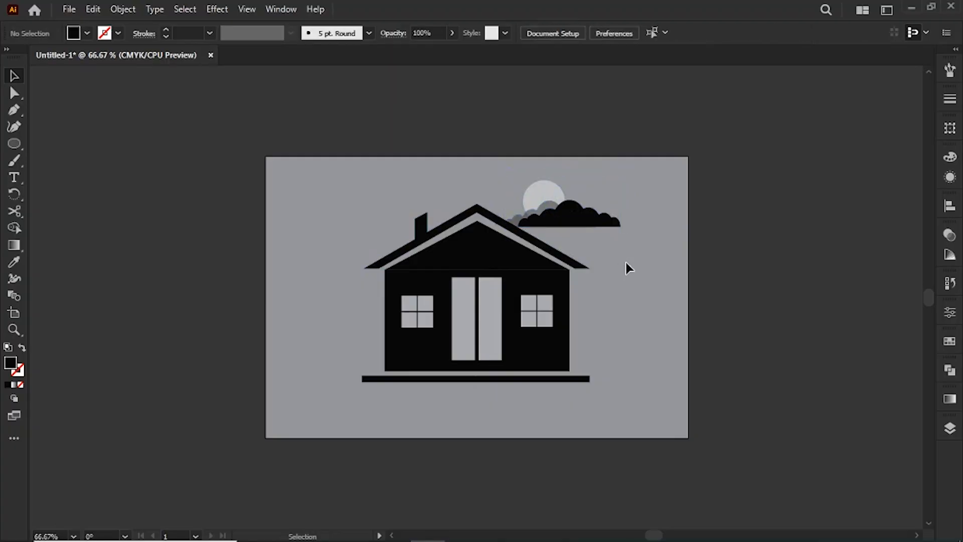
pyautogui.moveTo(300, 165); pyautogui.dragTo(626, 363)
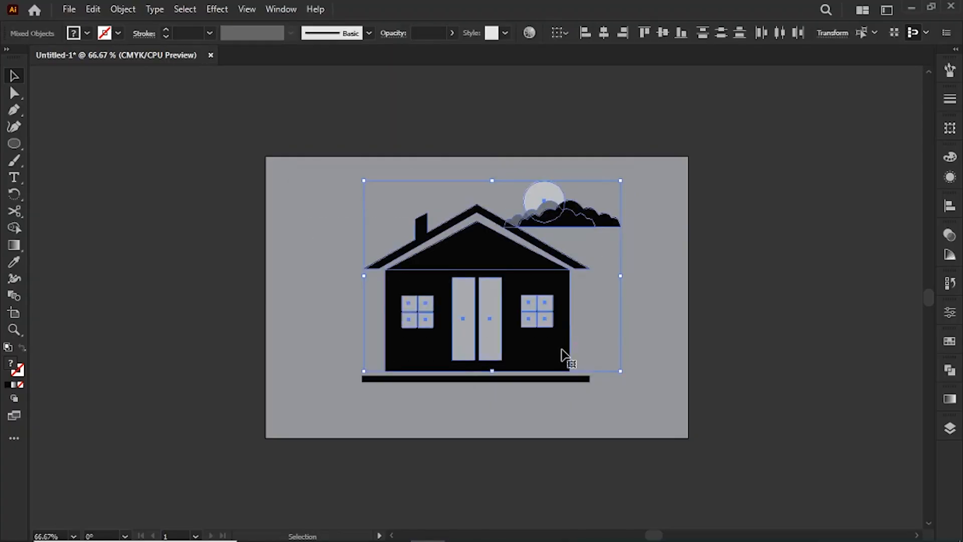
pyautogui.moveTo(559, 349); pyautogui.dragTo(561, 360)
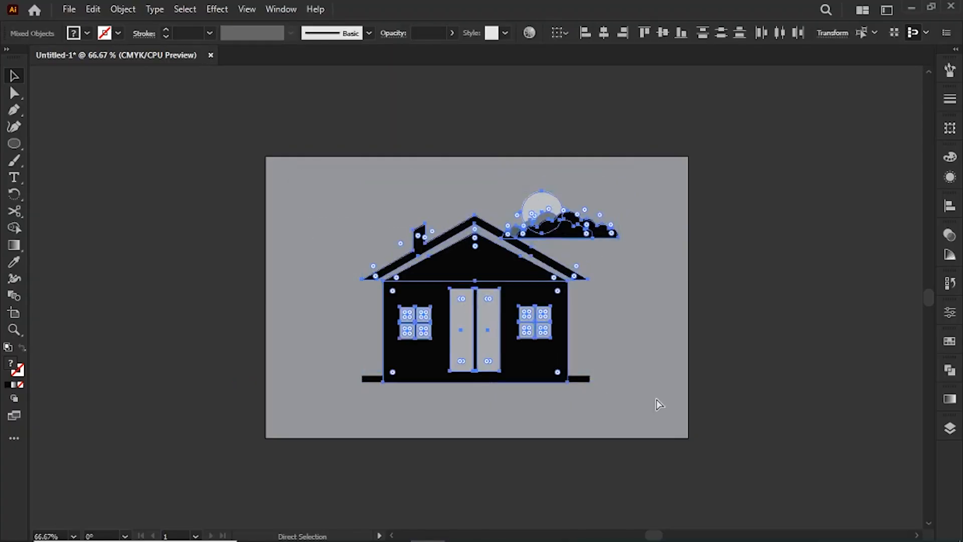
pyautogui.hotkey('ctrl', 'z')
# Select the entire artwork, including the ground bar, and move it down slightly on the gray background.
pyautogui.click(654, 429)
pyautogui.hotkey('ctrl', 'a')
pyautogui.moveTo(476, 264); pyautogui.dragTo(473, 278)
pyautogui.click(655, 307)
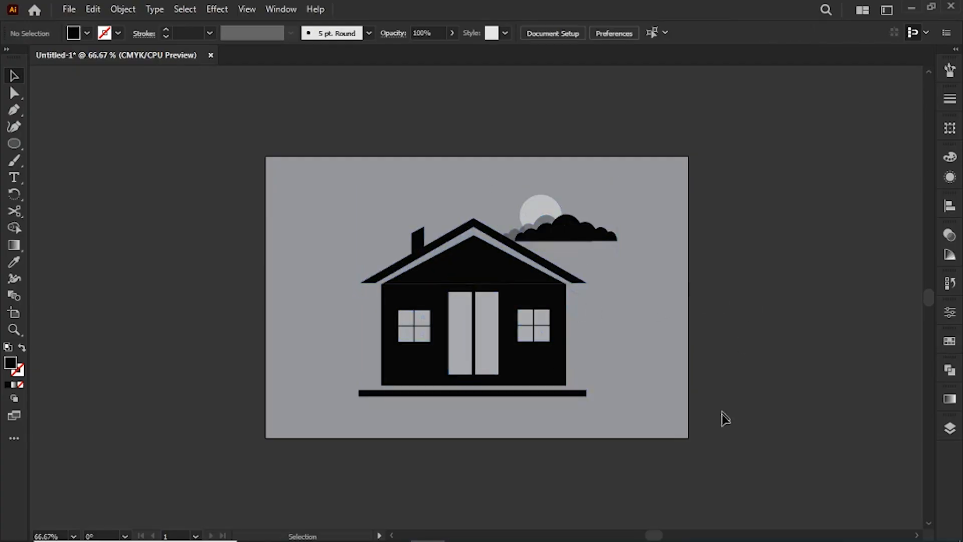
# Move the moon and clouds to the right, clear of the roof, and thicken the ground bar.
pyautogui.moveTo(559, 247); pyautogui.dragTo(532, 230)
pyautogui.click(665, 198)
pyautogui.click(572, 235)
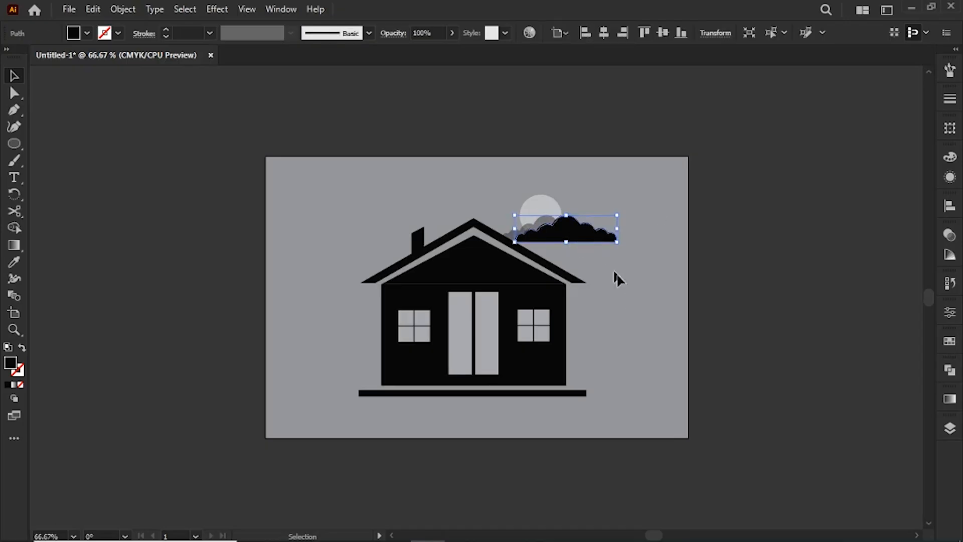
pyautogui.click(621, 301)
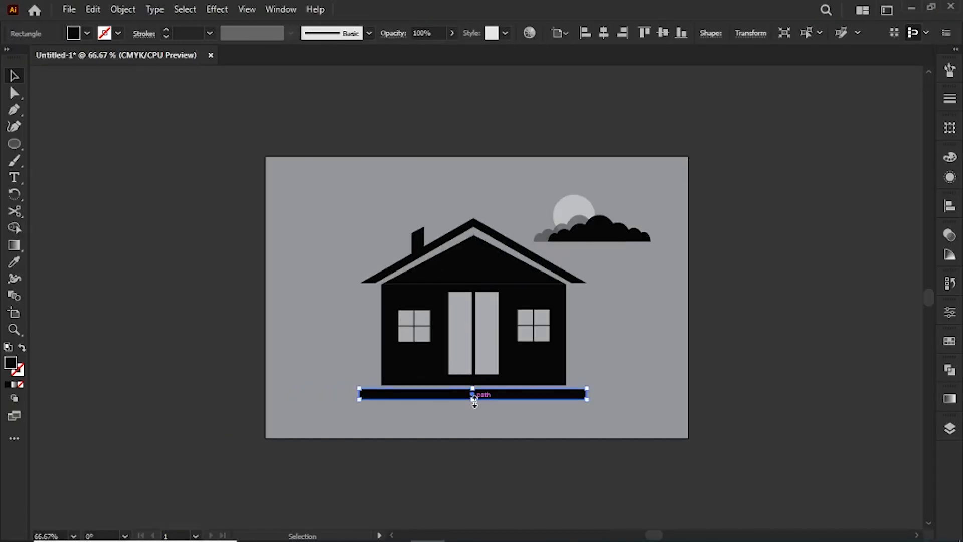
pyautogui.click(666, 362)
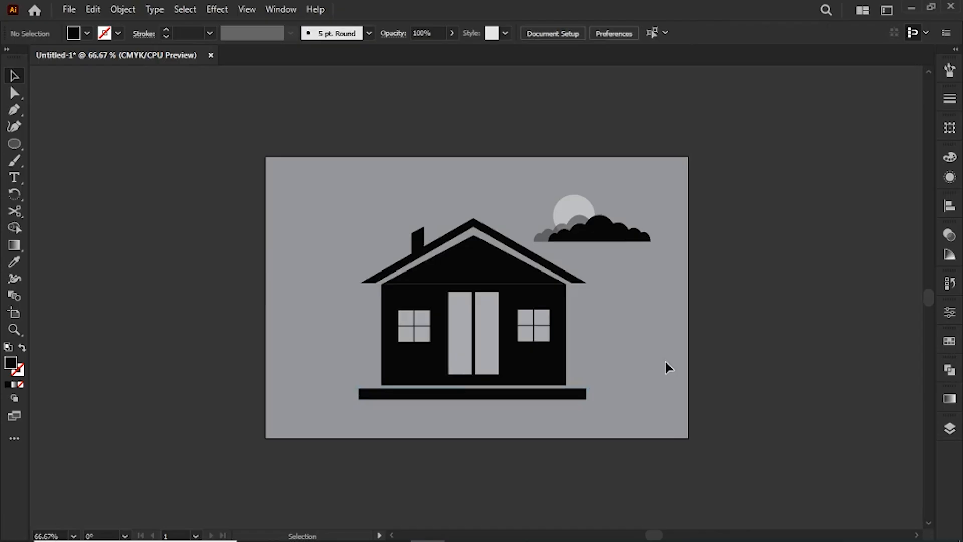
# Thicken the roof and chimney shape with a 6 pt black stroke.
pyautogui.click(512, 244)
pyautogui.hotkey('ctrl', '1')
pyautogui.click(211, 33)
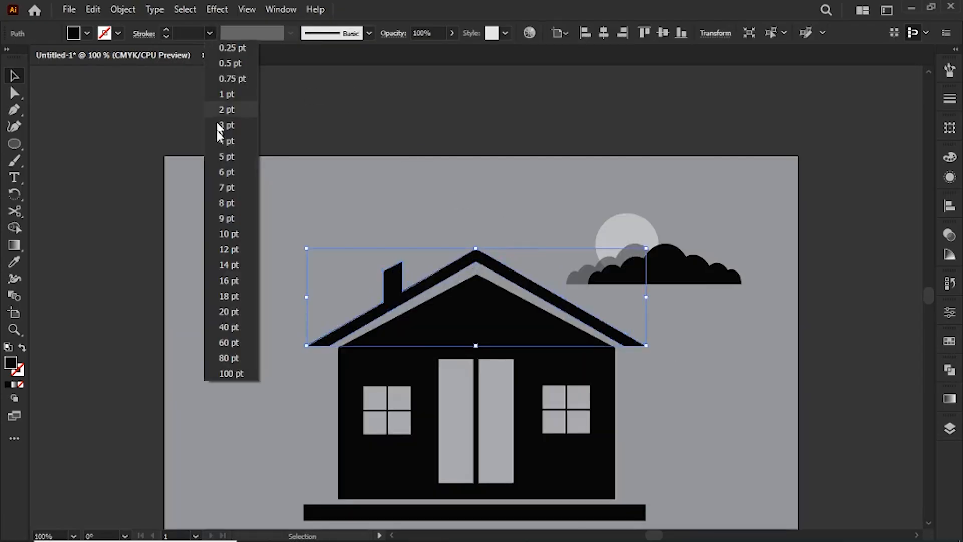
pyautogui.click(227, 174)
pyautogui.click(780, 412)
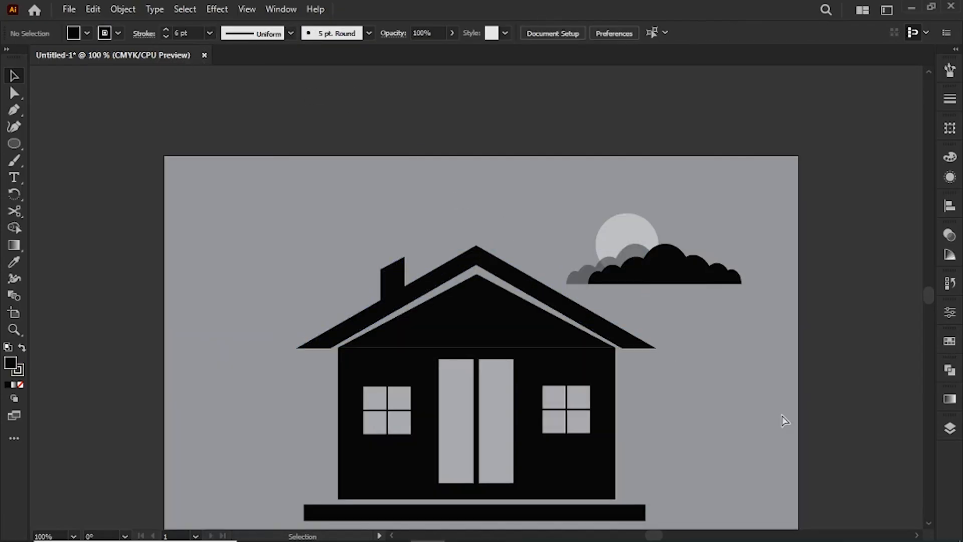
# Move the thickened roof up slightly to widen the gap above the gable.
pyautogui.scroll(-3, 781, 413)
pyautogui.click(477, 190)
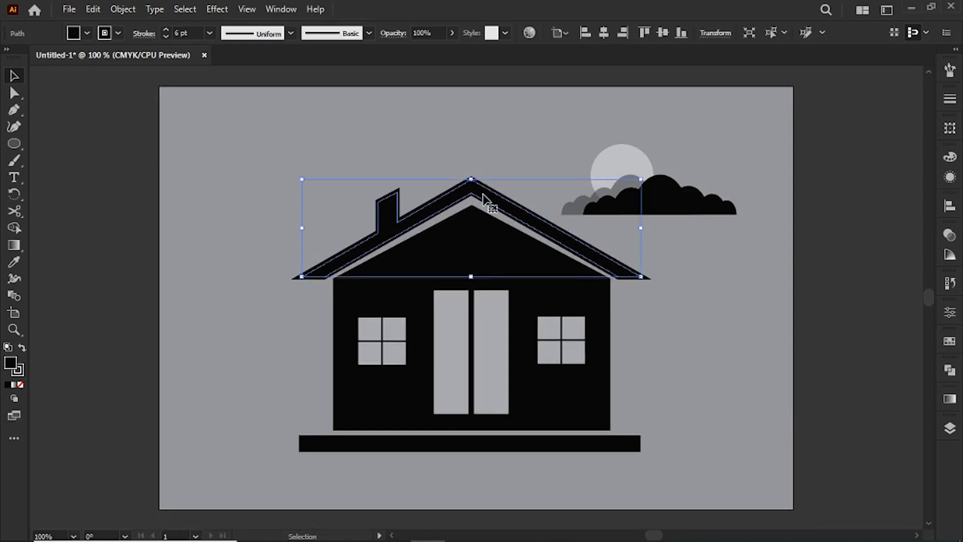
pyautogui.moveTo(477, 189); pyautogui.dragTo(477, 185)
pyautogui.click(717, 319)
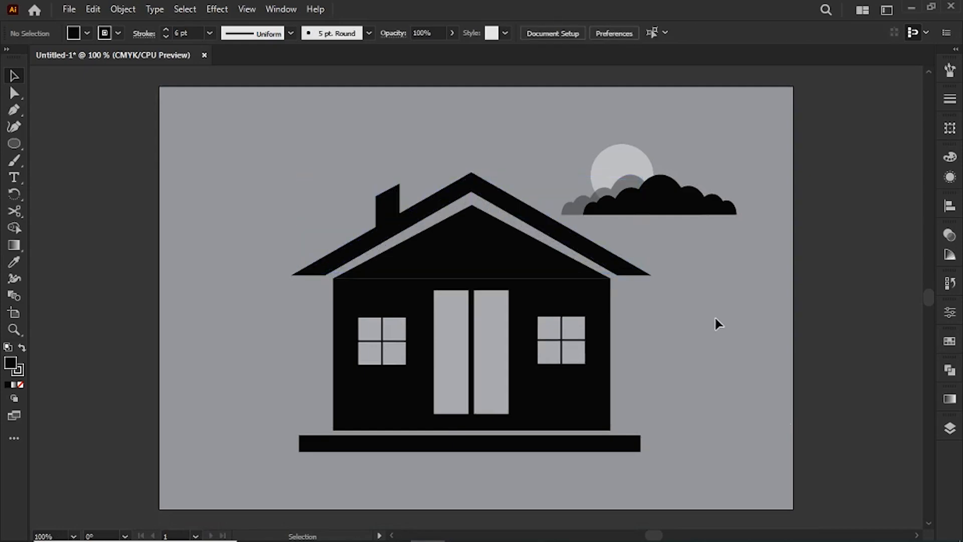
# Stretch the roof slightly downward and widen it on both sides so the eaves extend past the ground bar.
pyautogui.click(549, 224)
pyautogui.moveTo(471, 274); pyautogui.dragTo(471, 279)
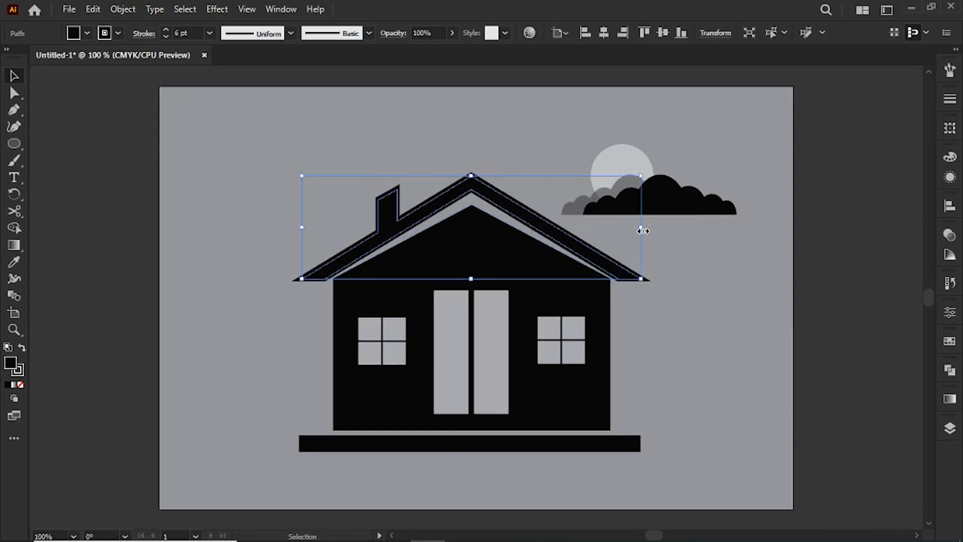
pyautogui.moveTo(640, 226); pyautogui.dragTo(647, 227)
pyautogui.moveTo(303, 229); pyautogui.dragTo(295, 227)
pyautogui.click(679, 315)
pyautogui.click(302, 274)
pyautogui.click(761, 359)
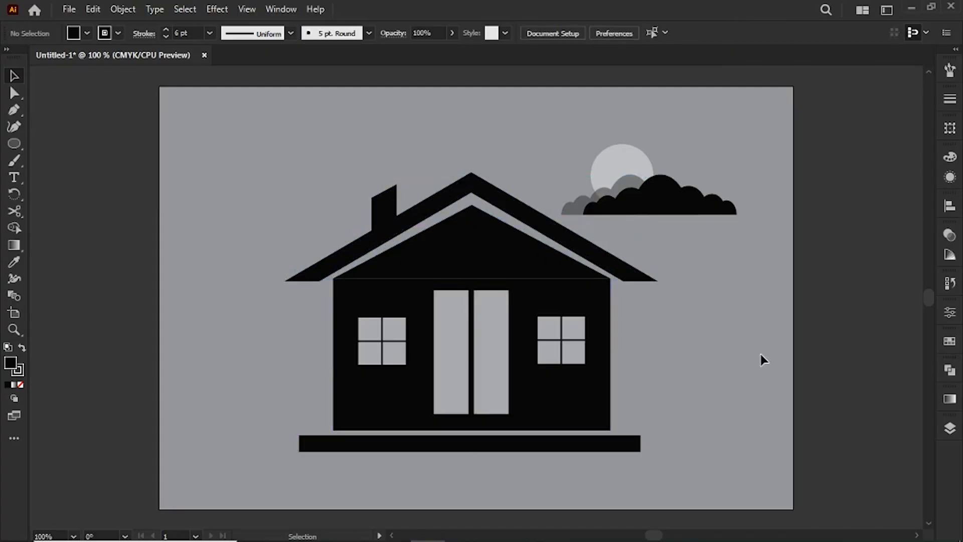
# Move the moon and clouds together to the left so the translucent cloud meets the right roof slope.
pyautogui.hotkey('ctrl', '-')
pyautogui.hotkey('ctrl', '-')
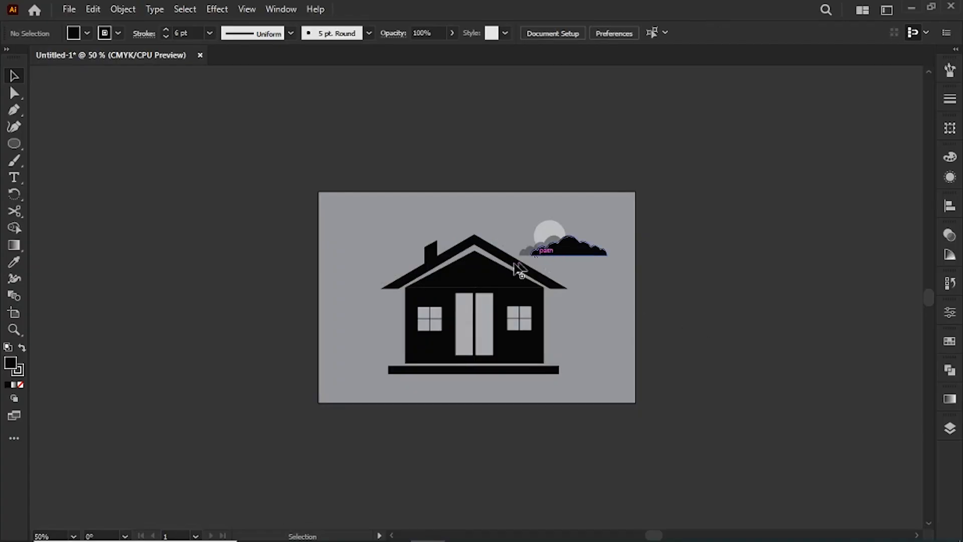
pyautogui.moveTo(544, 247); pyautogui.dragTo(547, 249)
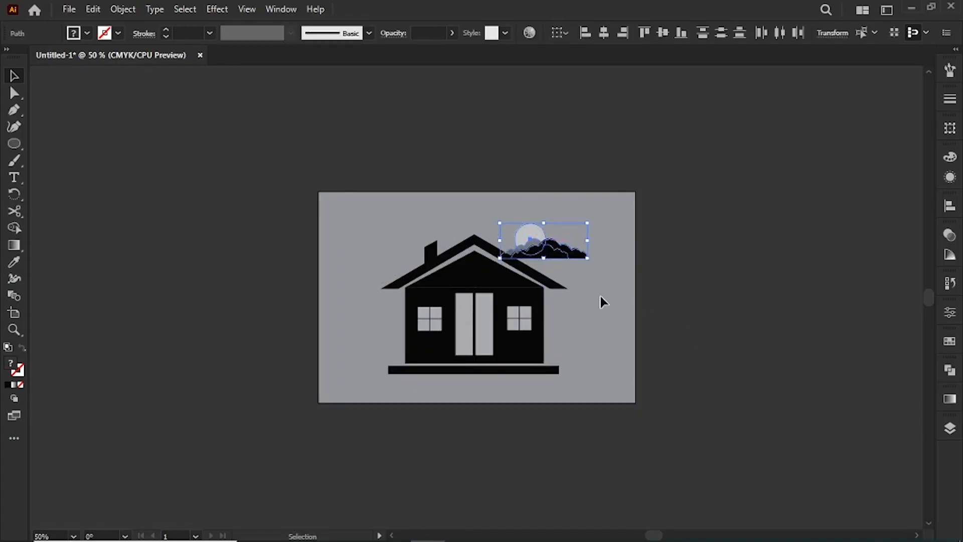
pyautogui.click(602, 295)
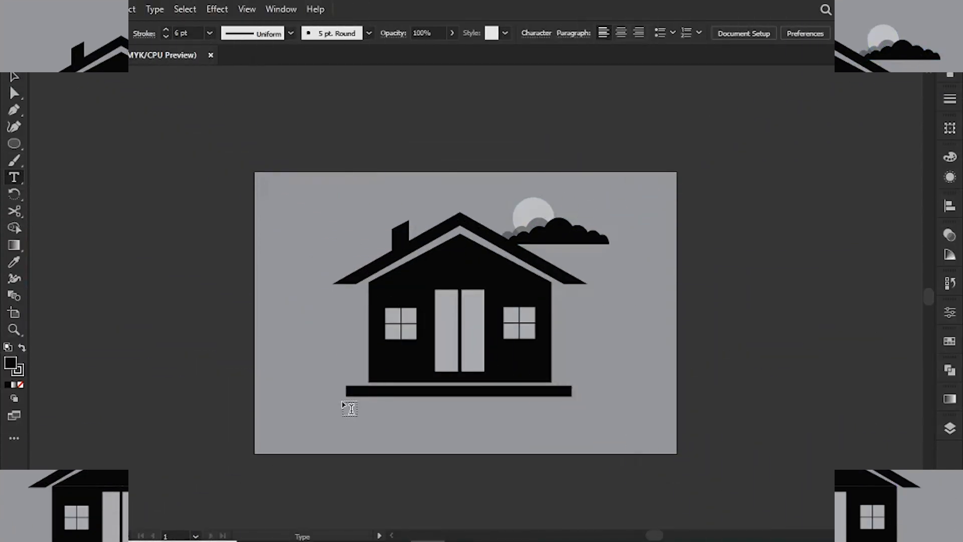
# Add a text area below the ground bar with the text "YOUR HOME LOGO".
pyautogui.moveTo(344, 404); pyautogui.dragTo(578, 438)
pyautogui.write('YOUR HOME LOGO')
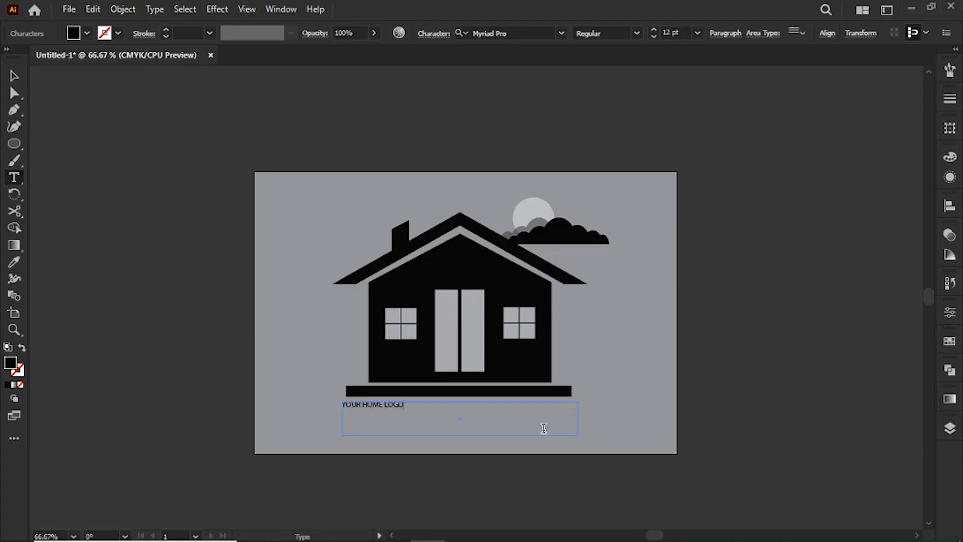
# Set the font size of the whole "YOUR HOME LOGO" caption to 36 pt.
pyautogui.hotkey('ctrl', 'a')
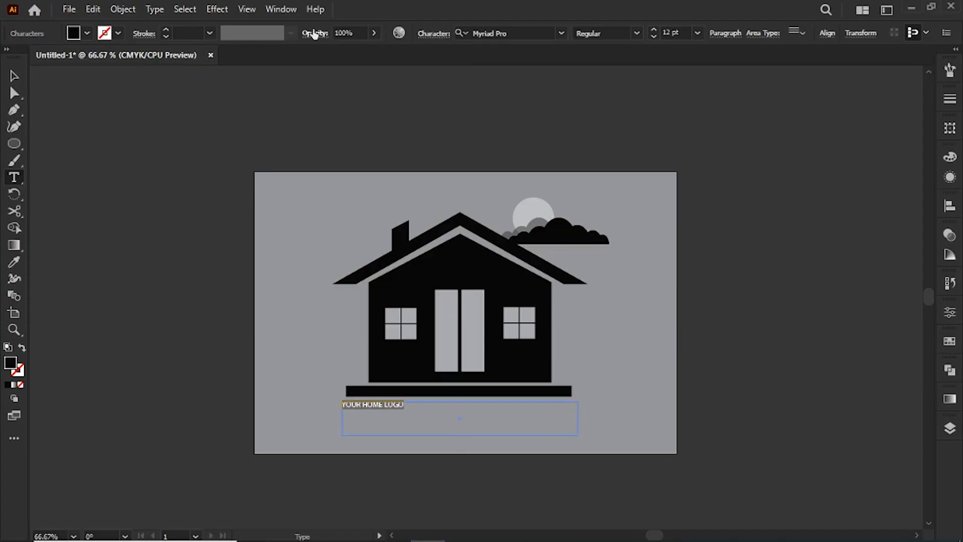
pyautogui.click(697, 33)
pyautogui.click(718, 221)
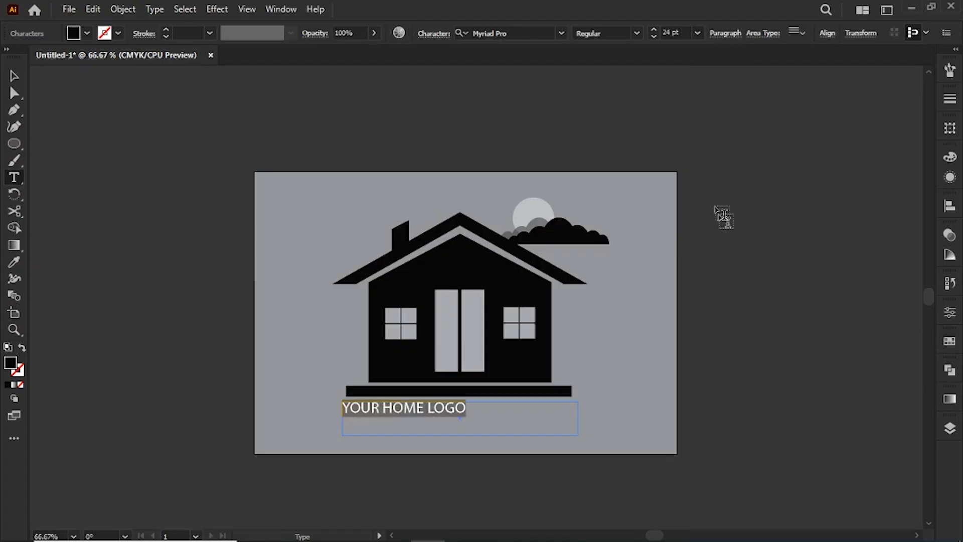
pyautogui.click(697, 33)
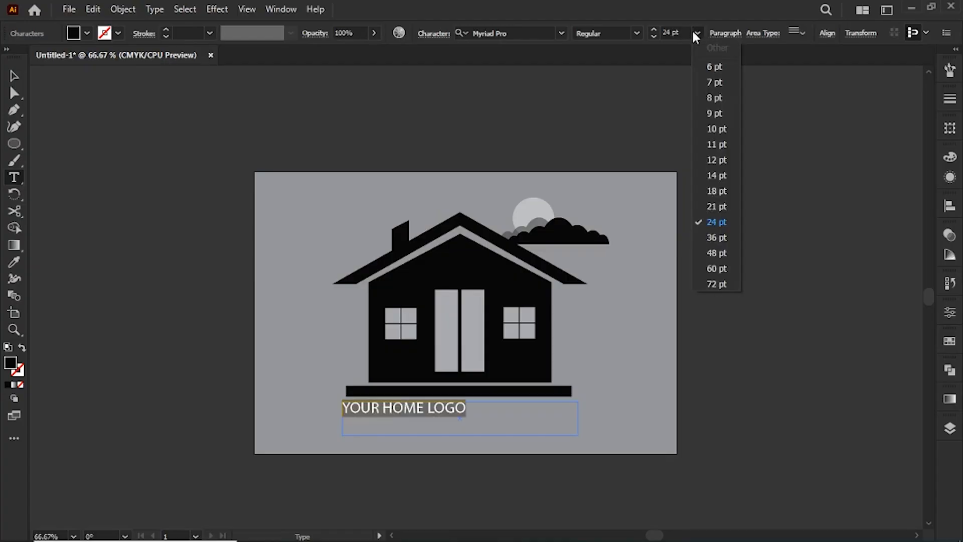
pyautogui.click(721, 238)
pyautogui.click(14, 76)
pyautogui.click(144, 196)
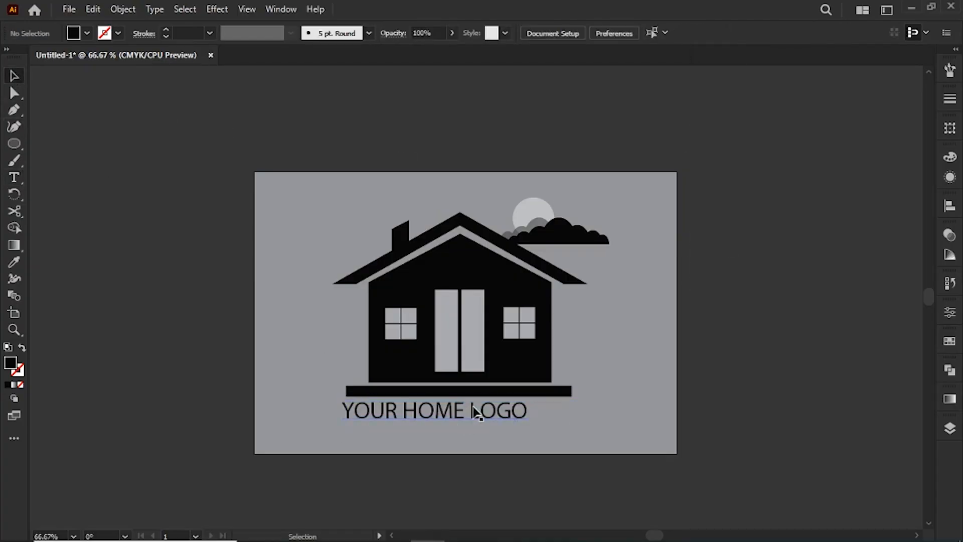
# Move the caption to the right to centre it under the ground bar and lower it to leave a small gap.
pyautogui.moveTo(475, 407)
pyautogui.mouseDown()
pyautogui.moveTo(486, 414)
pyautogui.moveTo(480, 425)
pyautogui.mouseUp()
pyautogui.click(626, 420)
pyautogui.click(675, 385)
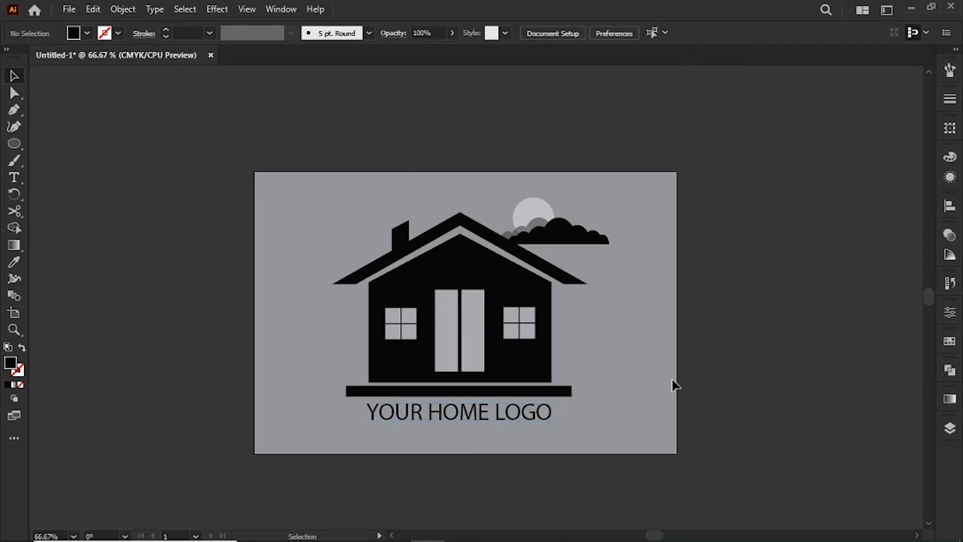
pyautogui.hotkey('ctrl', '0')
pyautogui.hotkey('ctrl', '-')
pyautogui.hotkey('ctrl', '-')
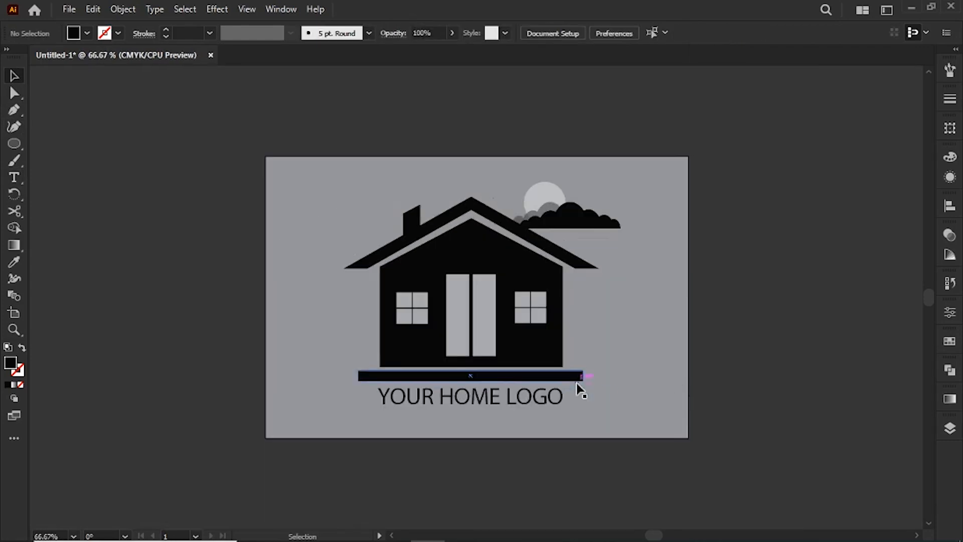
pyautogui.moveTo(481, 397); pyautogui.dragTo(490, 412)
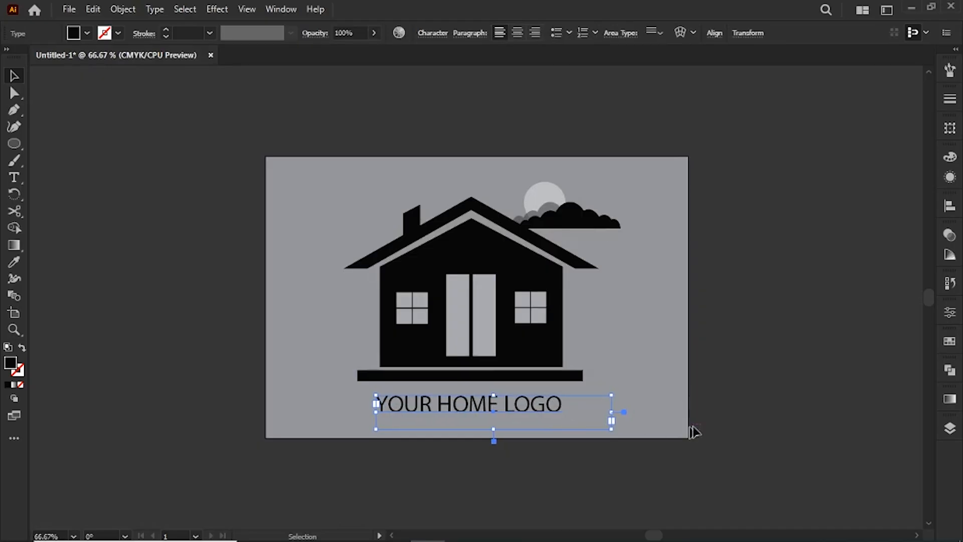
pyautogui.click(749, 415)
# Set the caption's font style to Bold, keeping the Myriad Pro typeface.
pyautogui.click(506, 404)
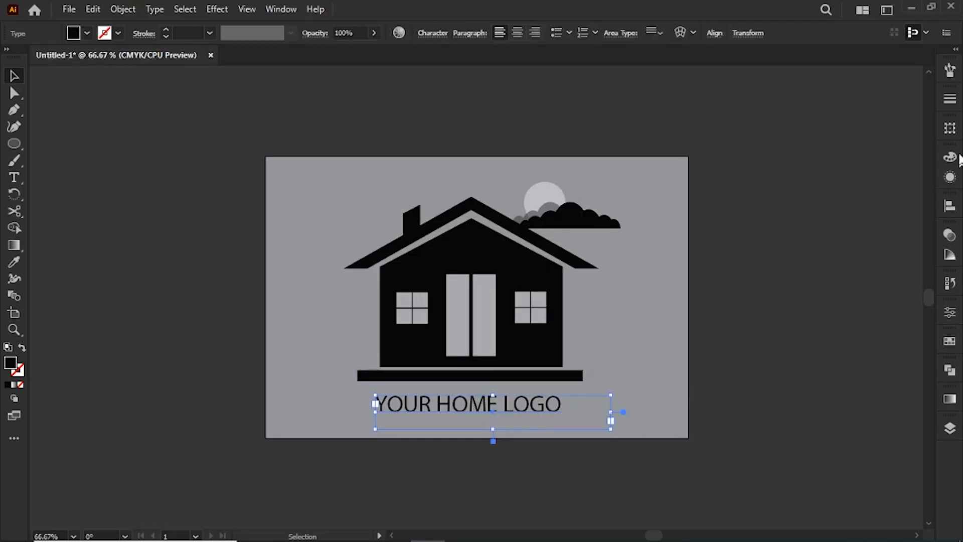
pyautogui.click(949, 181)
pyautogui.click(949, 181)
pyautogui.click(950, 313)
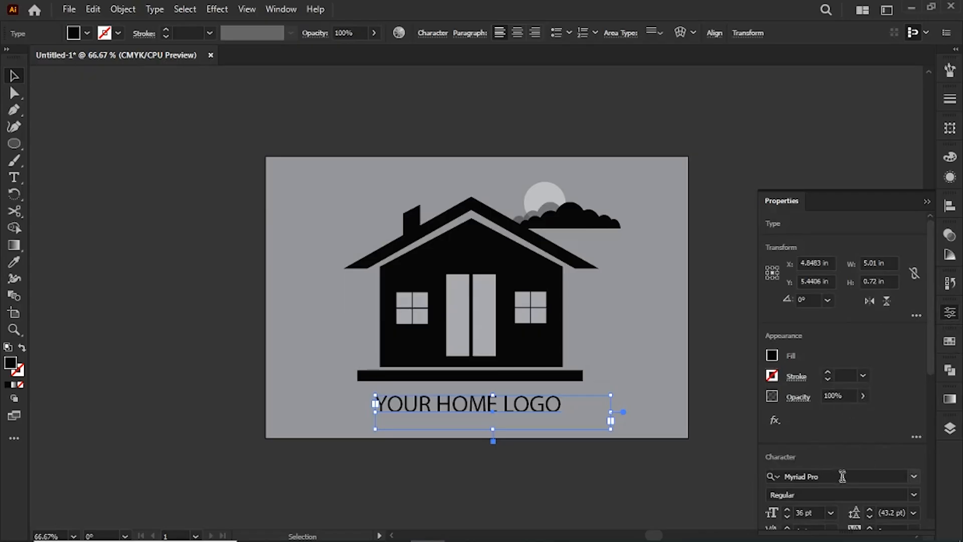
pyautogui.click(913, 495)
pyautogui.click(797, 462)
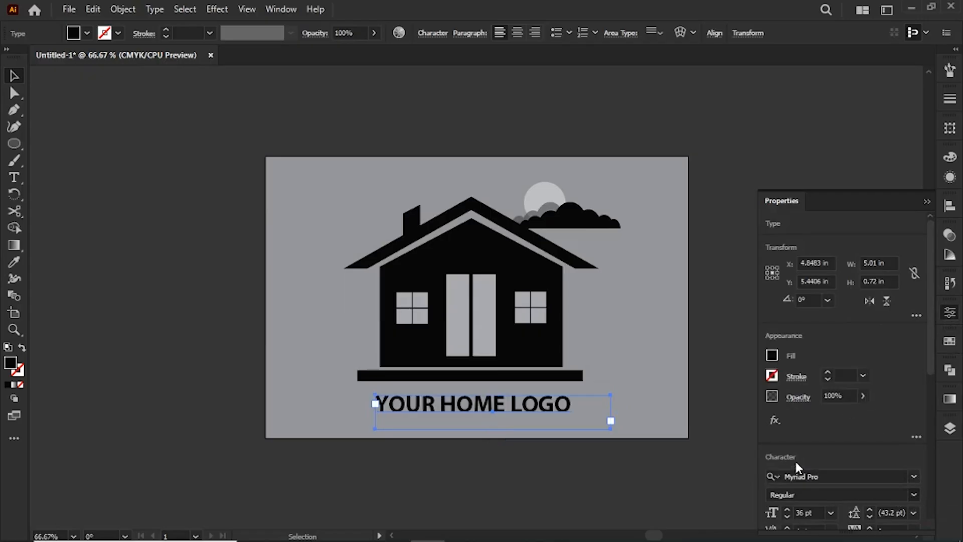
pyautogui.click(633, 446)
# Shift the bold caption slightly left to recentre it under the ground bar and nudge it up closer to the bar.
pyautogui.moveTo(532, 411); pyautogui.dragTo(526, 408)
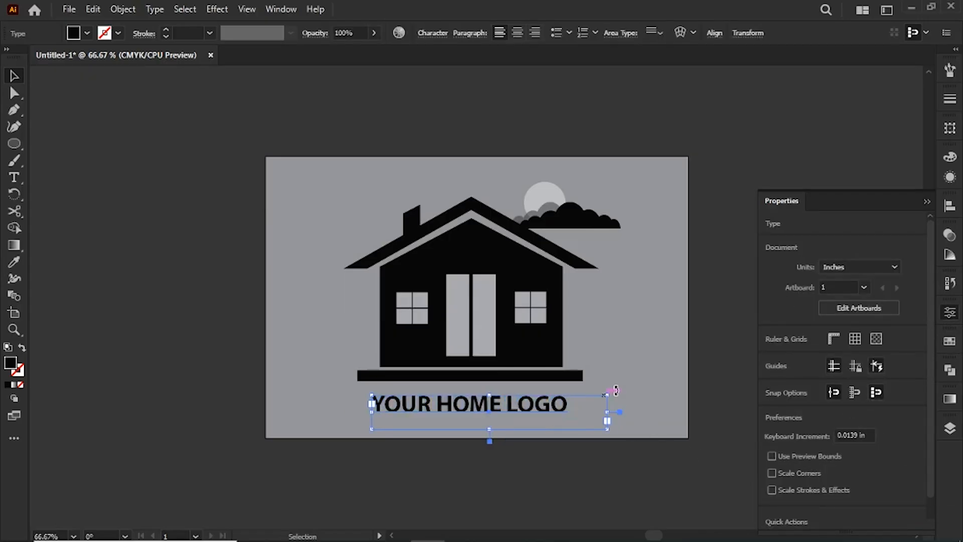
pyautogui.click(671, 462)
pyautogui.click(926, 202)
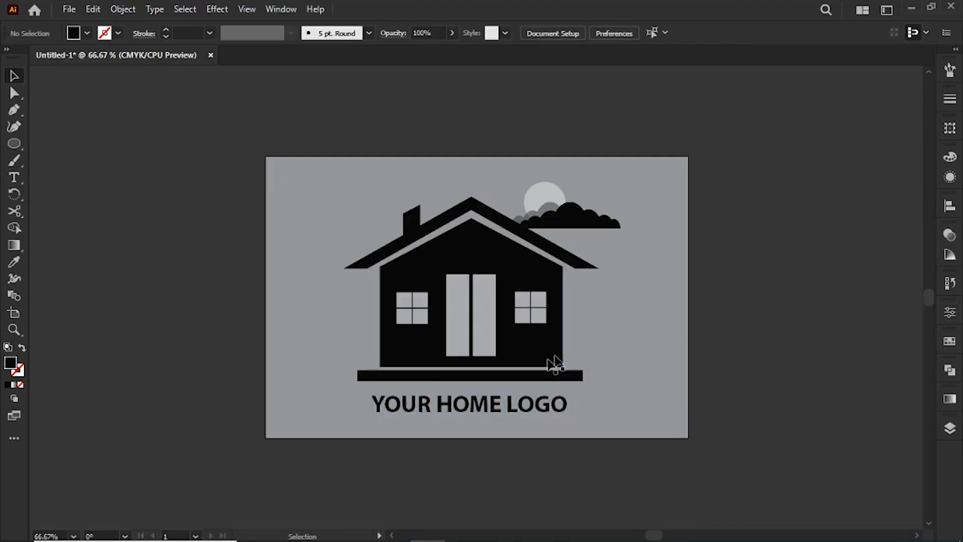
pyautogui.click(512, 406)
pyautogui.hotkey('shift', 'Up')
pyautogui.click(844, 389)
pyautogui.hotkey('ctrl', '1')
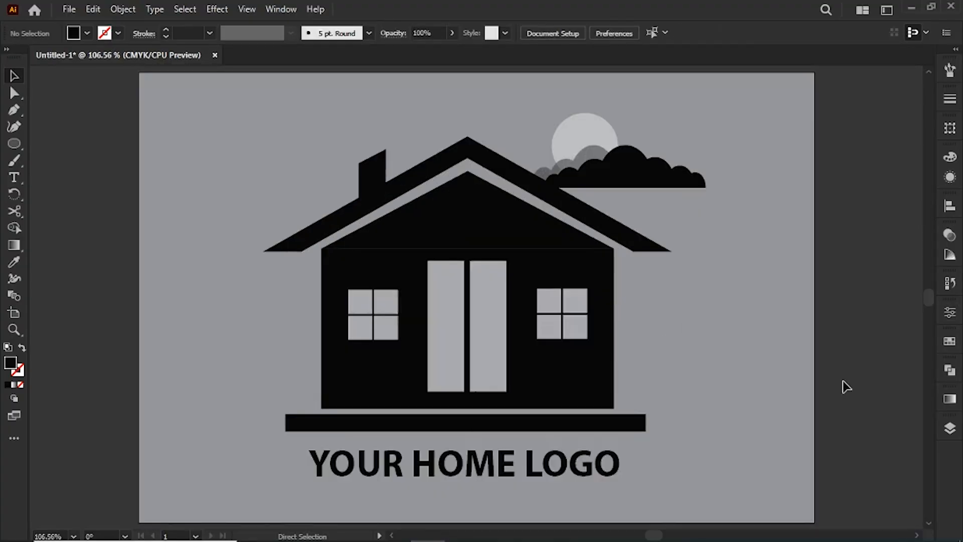